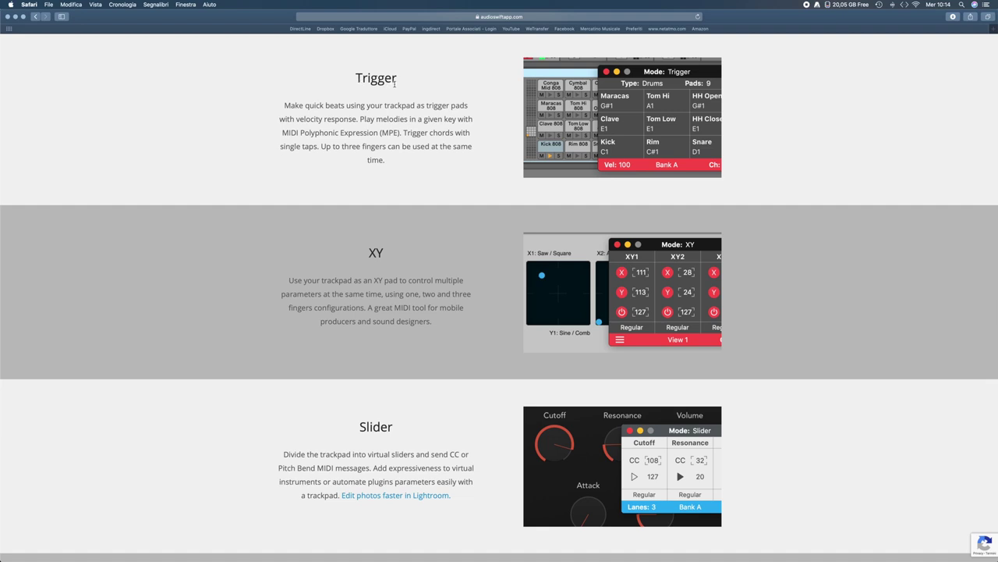
Look through the descriptions of AudioSwift's five controller modes on the website's home page
scroll(392, 255, down, 6)
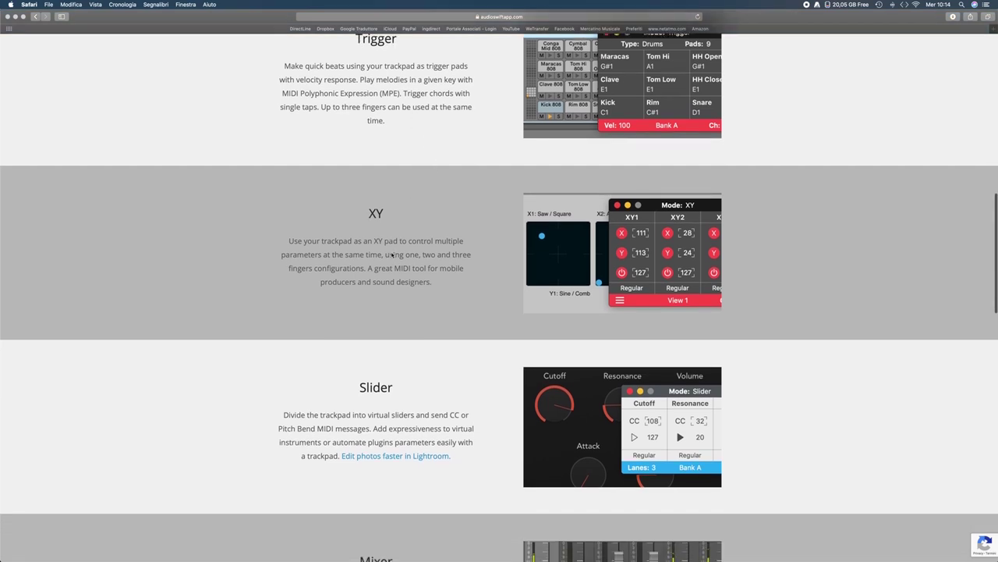
scroll(392, 254, down, 8)
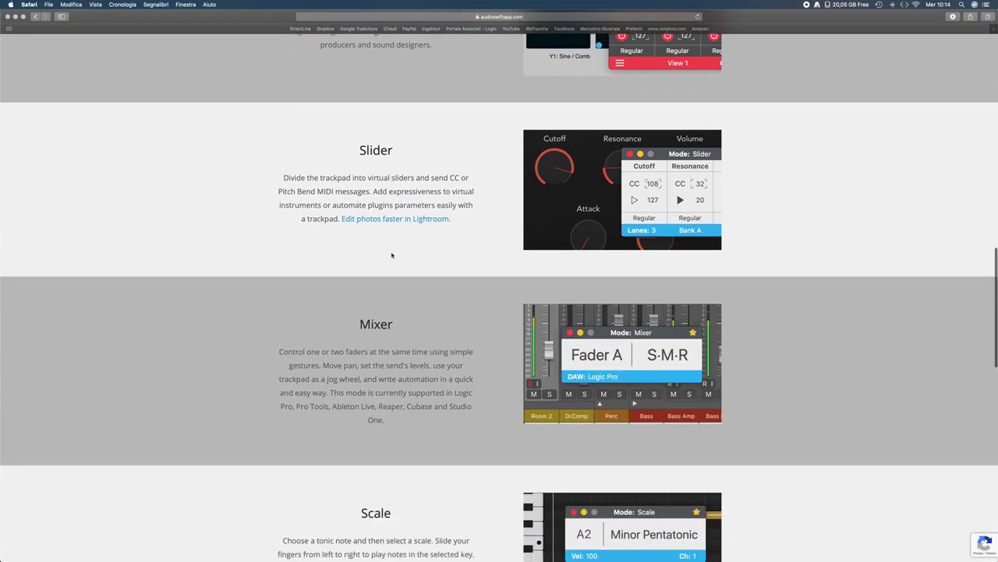
scroll(392, 254, up, 13)
scroll(392, 255, up, 14)
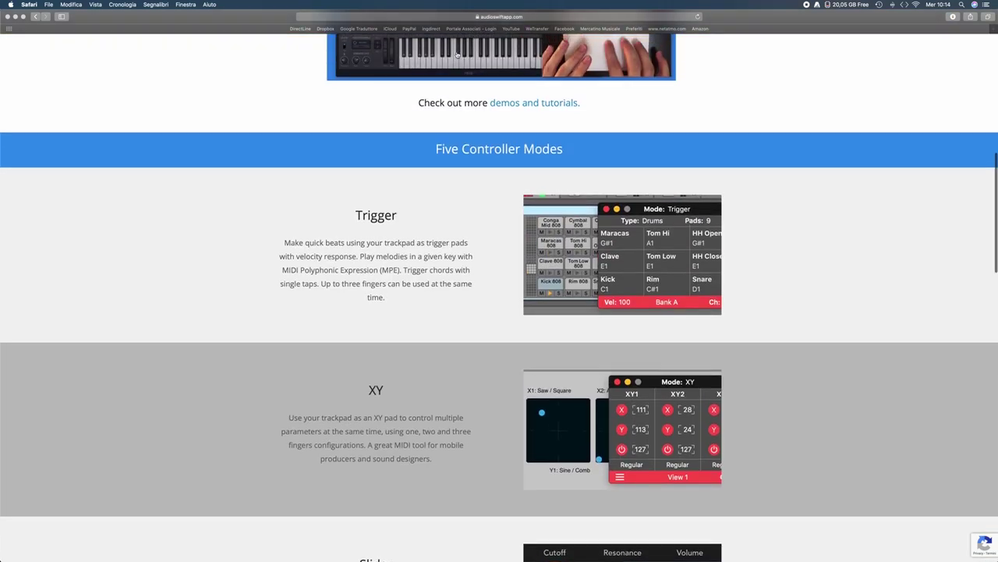
scroll(443, 82, up, 5)
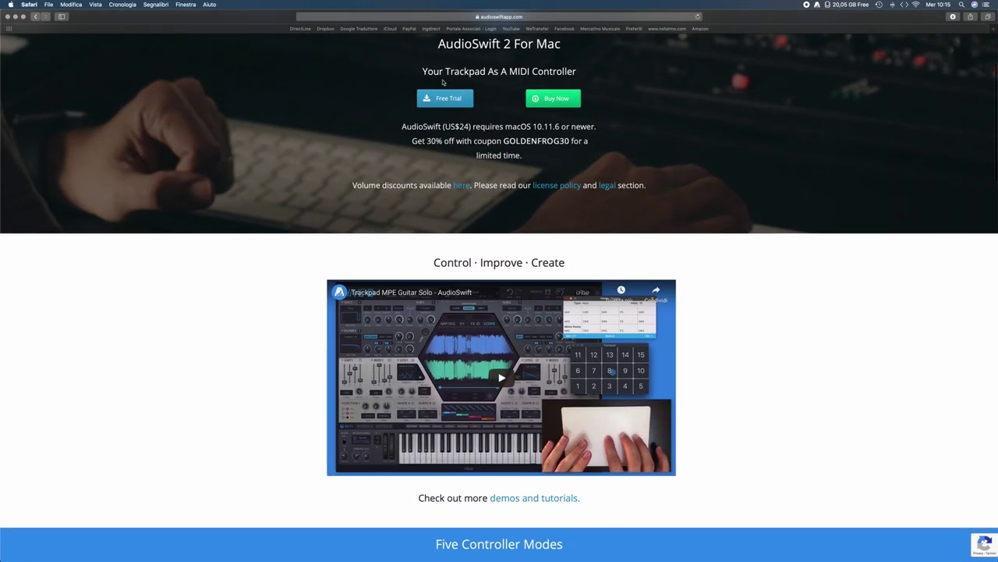
Open the AudioSwift blog and browse its news and tips posts
click(455, 51)
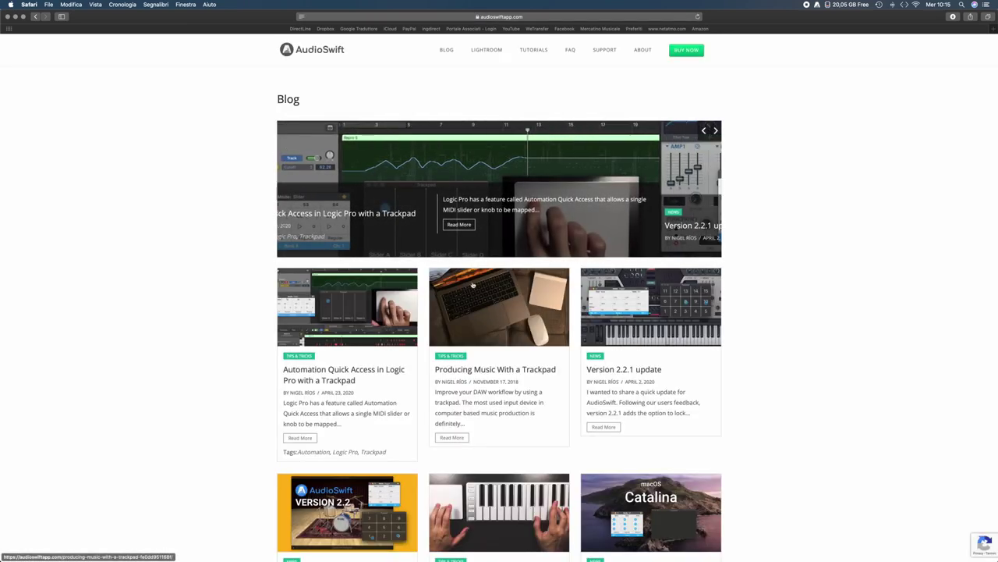
scroll(472, 285, down, 3)
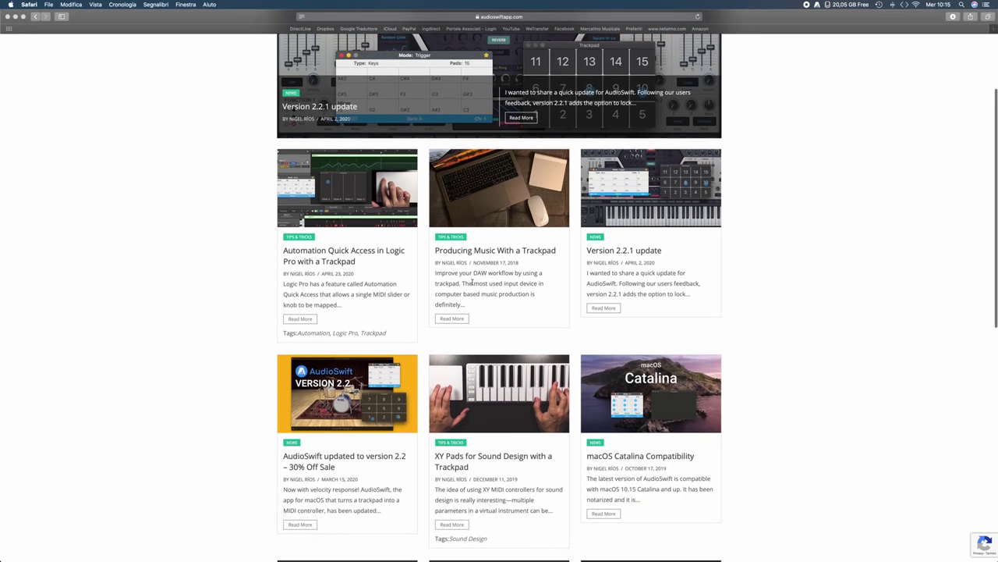
scroll(471, 285, down, 2)
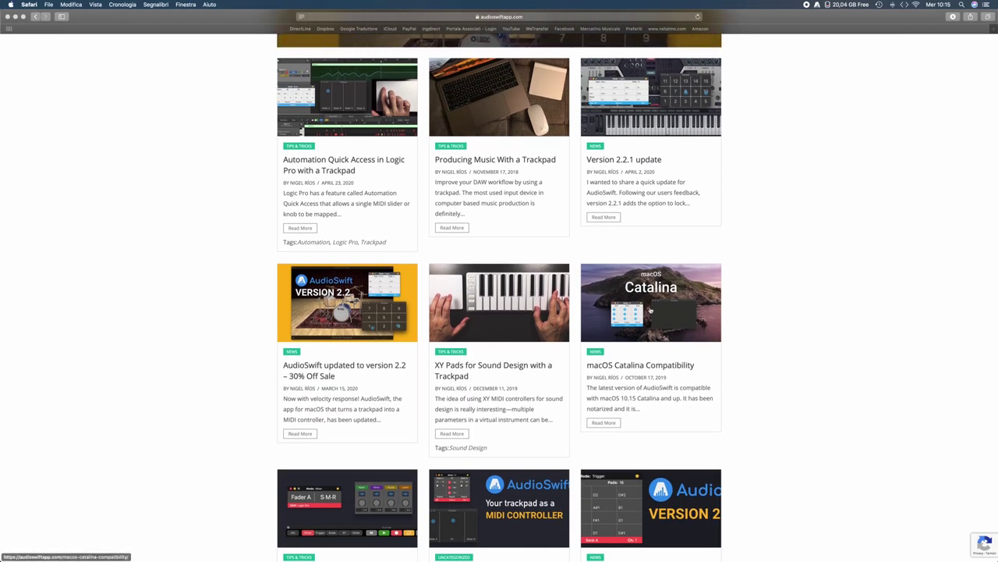
scroll(651, 310, up, 5)
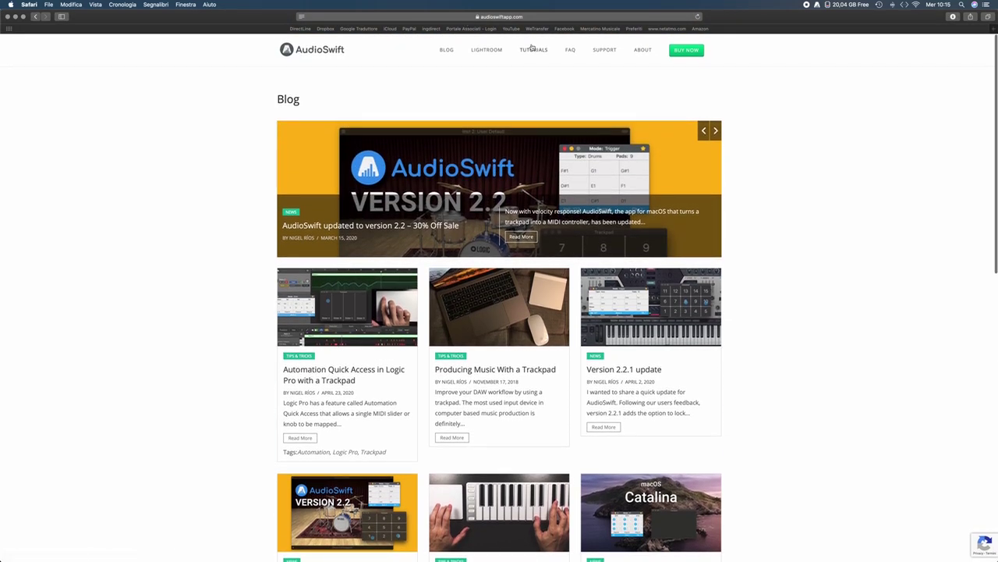
Open the Tutorials page and look through its demo, basics and Mixer mode videos
click(534, 51)
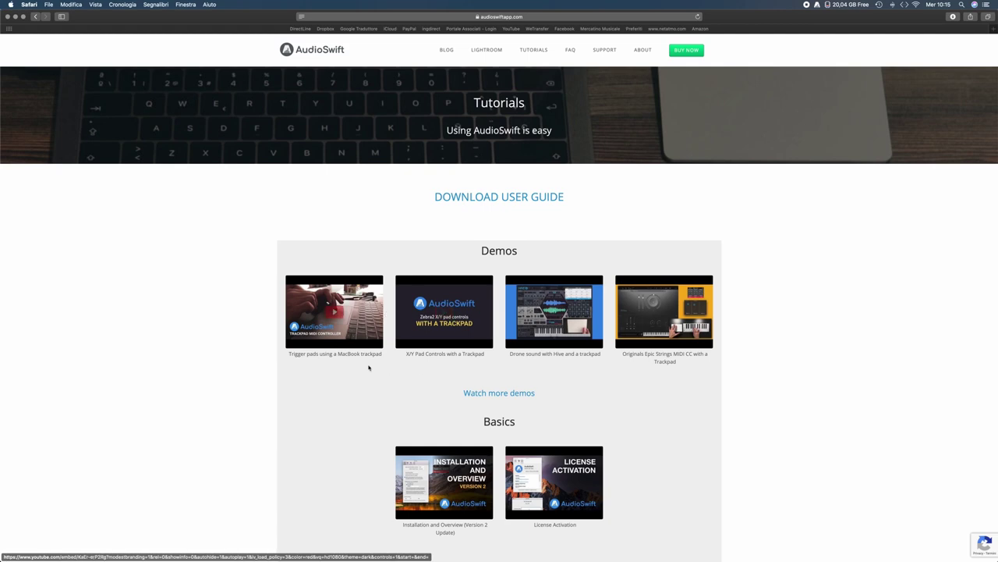
scroll(447, 373, down, 15)
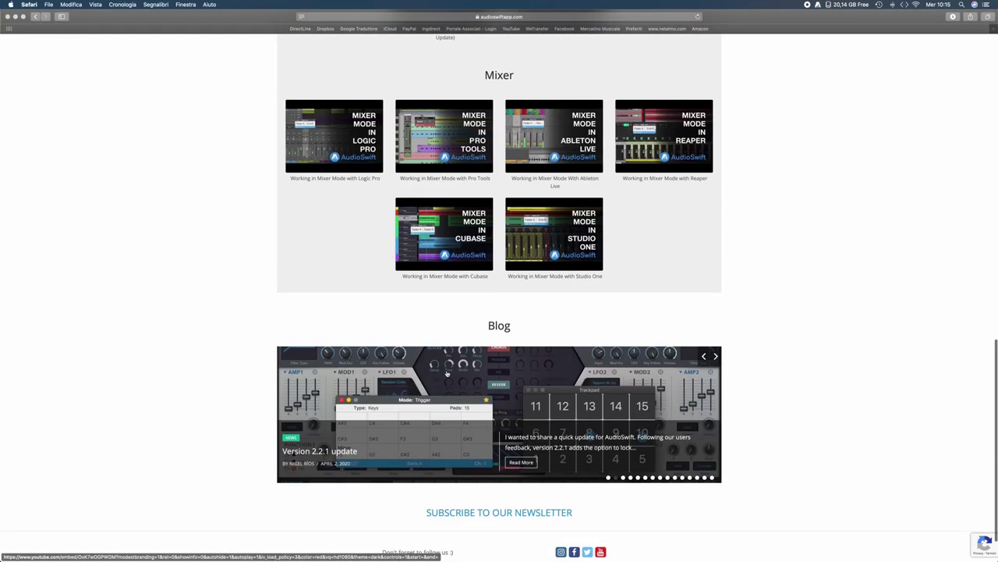
scroll(447, 373, up, 15)
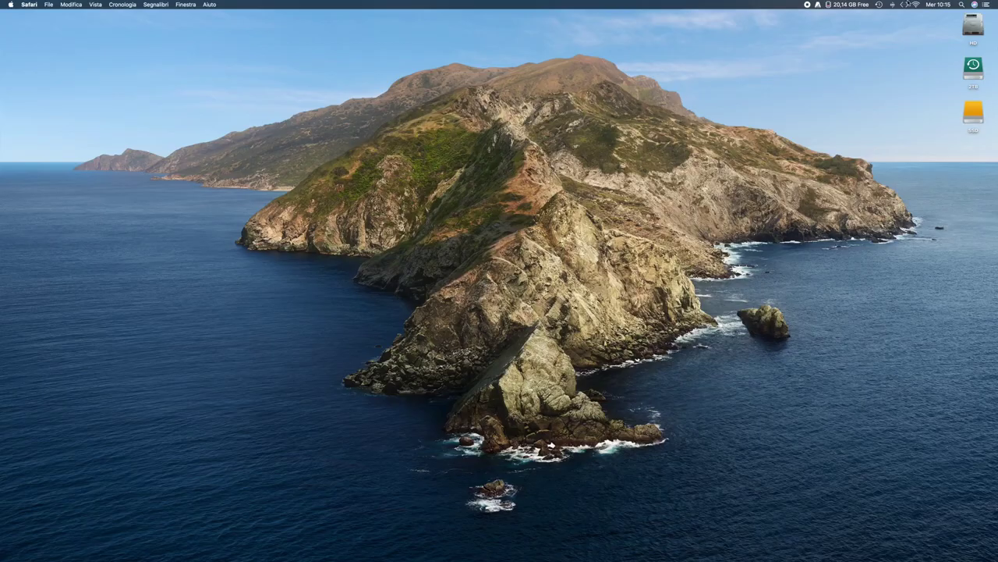
Open AudioSwift's preferences and review the Mixer settings, including the DAW choices for Port 1
click(816, 5)
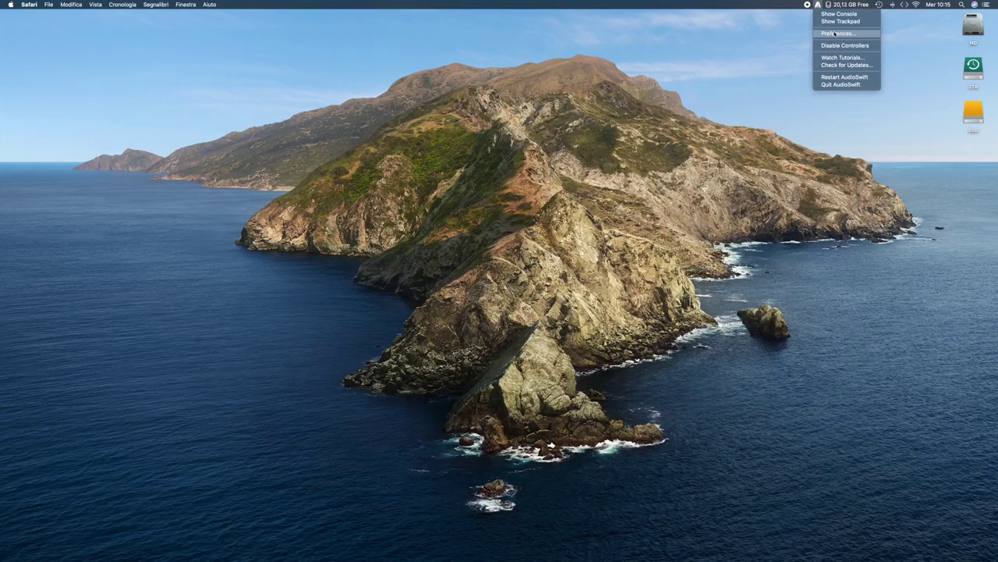
click(835, 33)
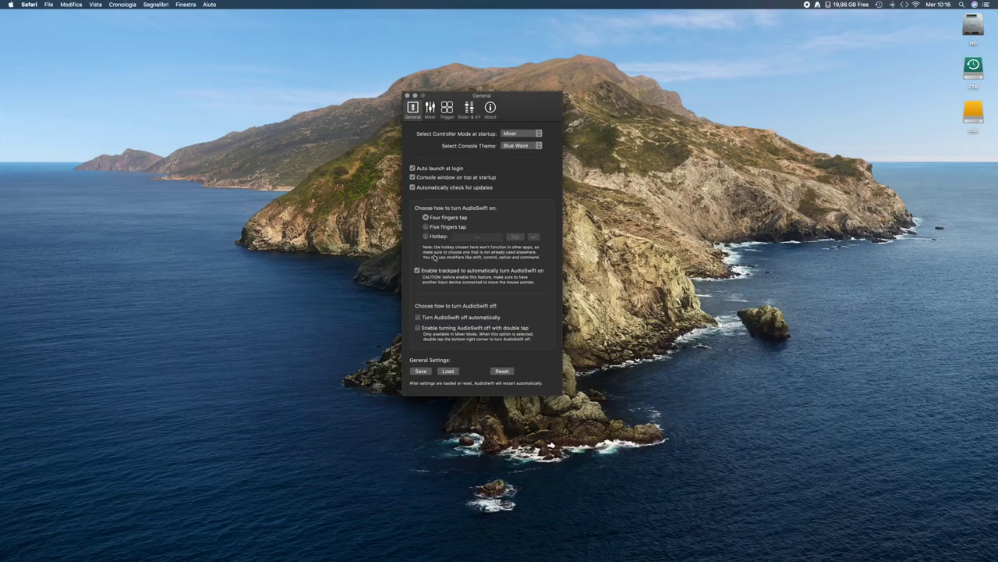
click(432, 114)
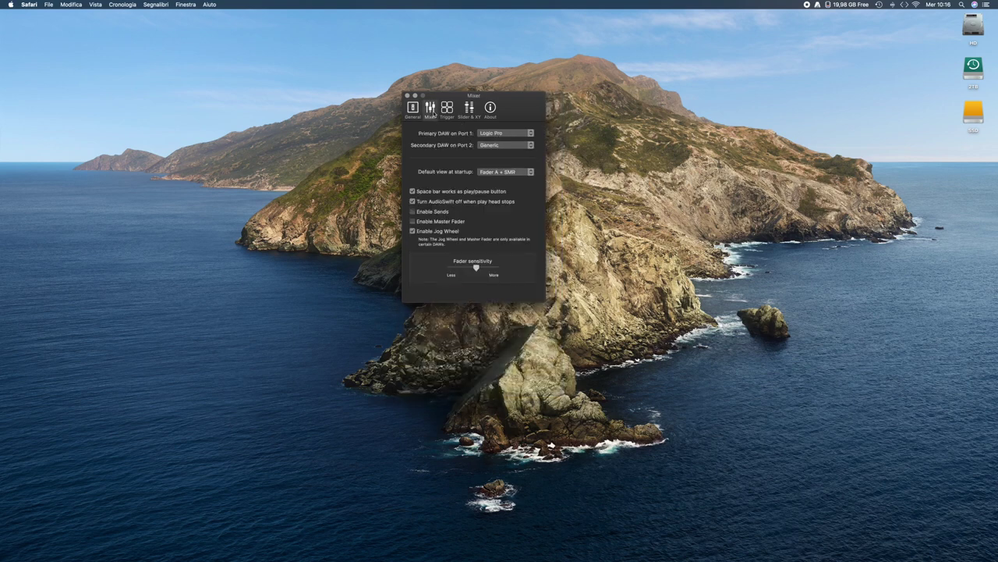
click(496, 134)
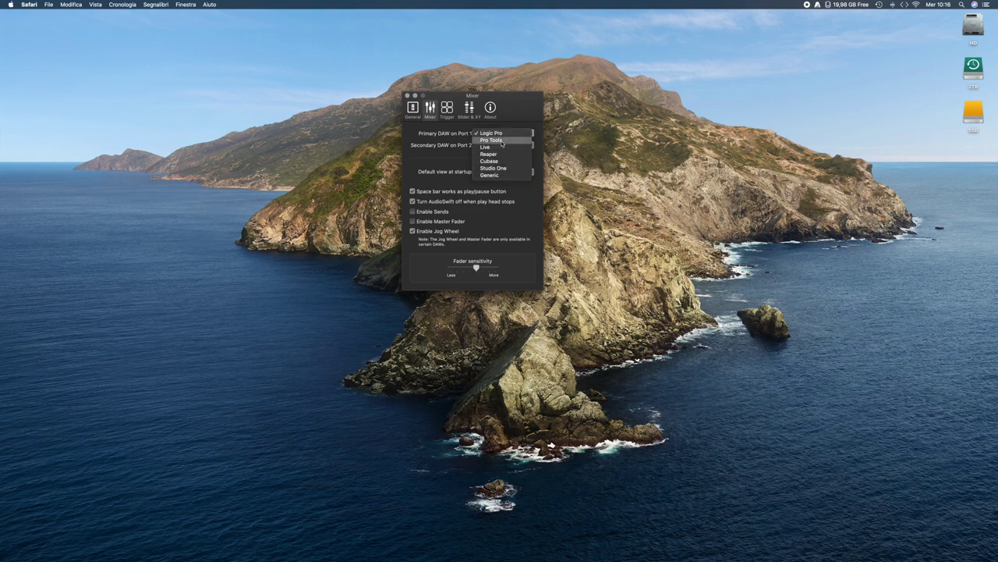
click(434, 176)
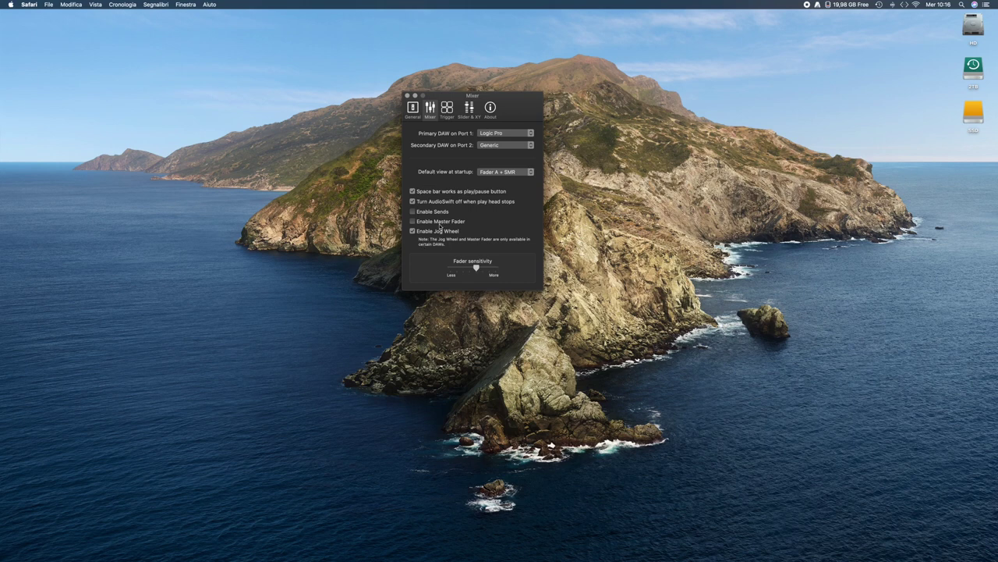
Review the Trigger and Slider & XY preferences, and close the preferences window
click(447, 109)
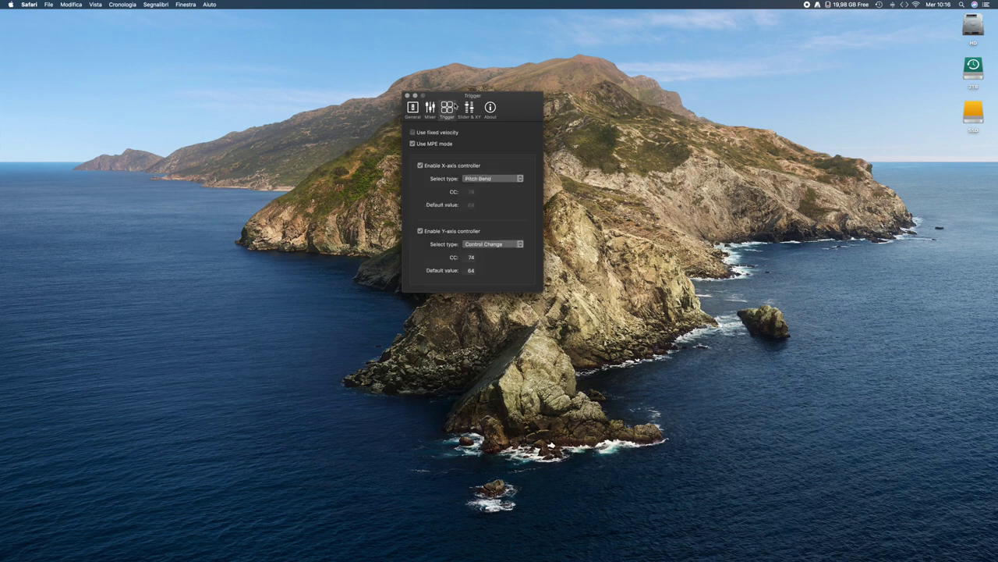
click(471, 109)
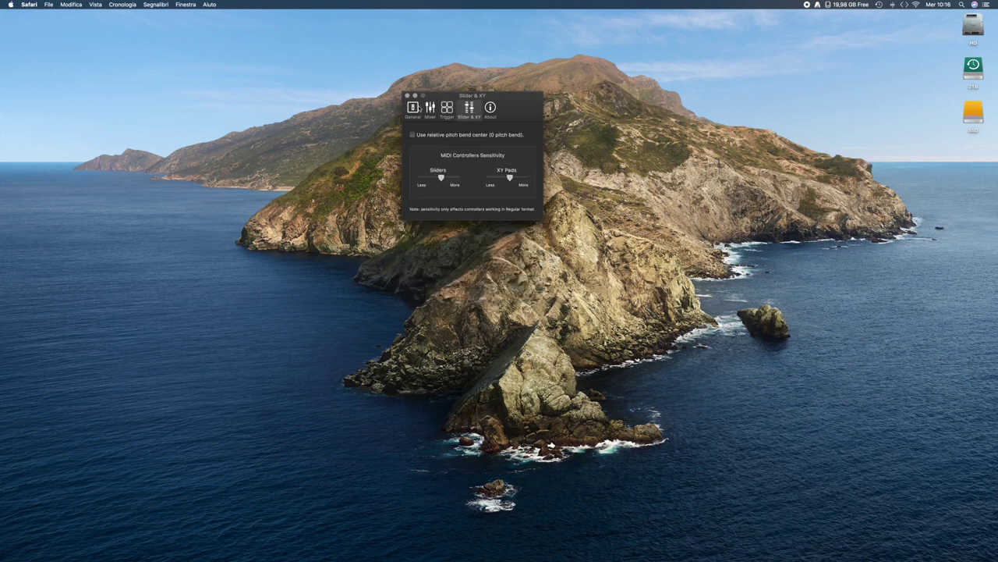
click(407, 95)
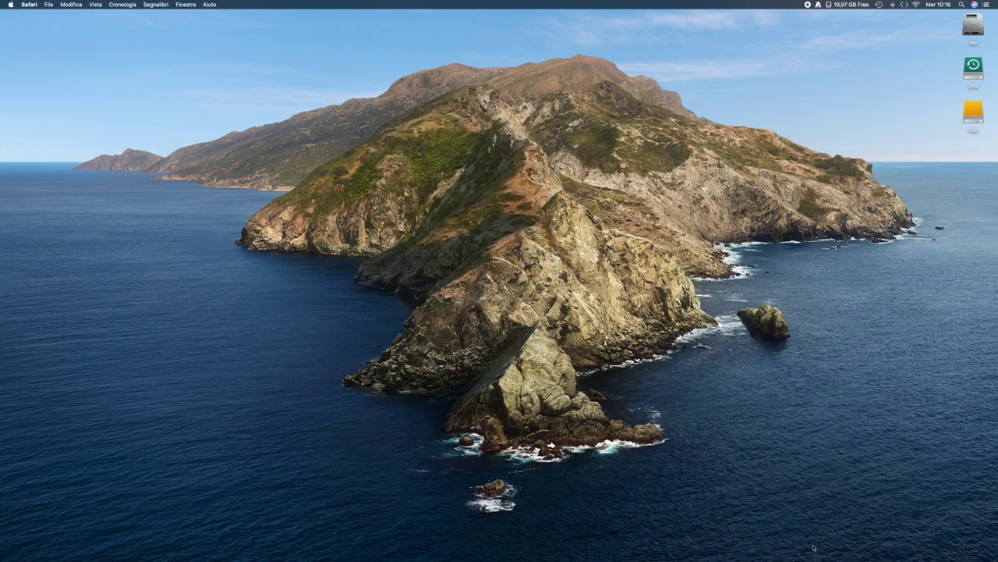
Switch to Logic Pro X and open the Control Surface Setup window
mouse_move(814, 548)
click(785, 540)
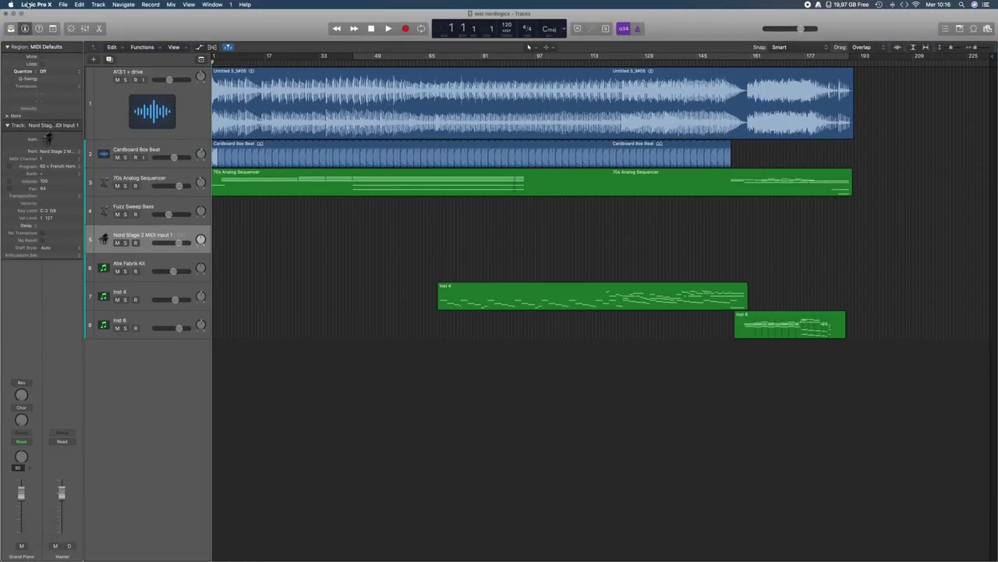
click(24, 5)
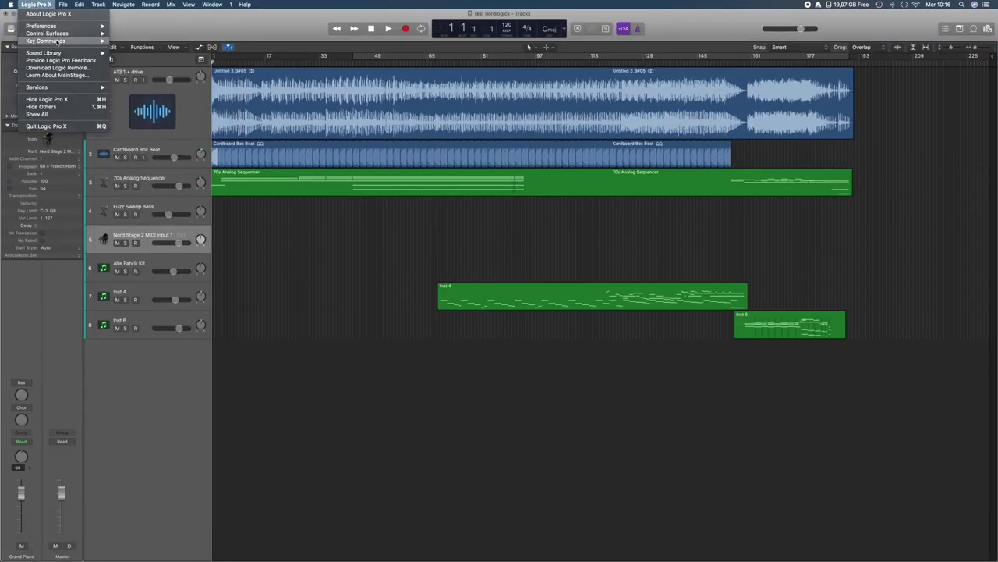
mouse_move(57, 35)
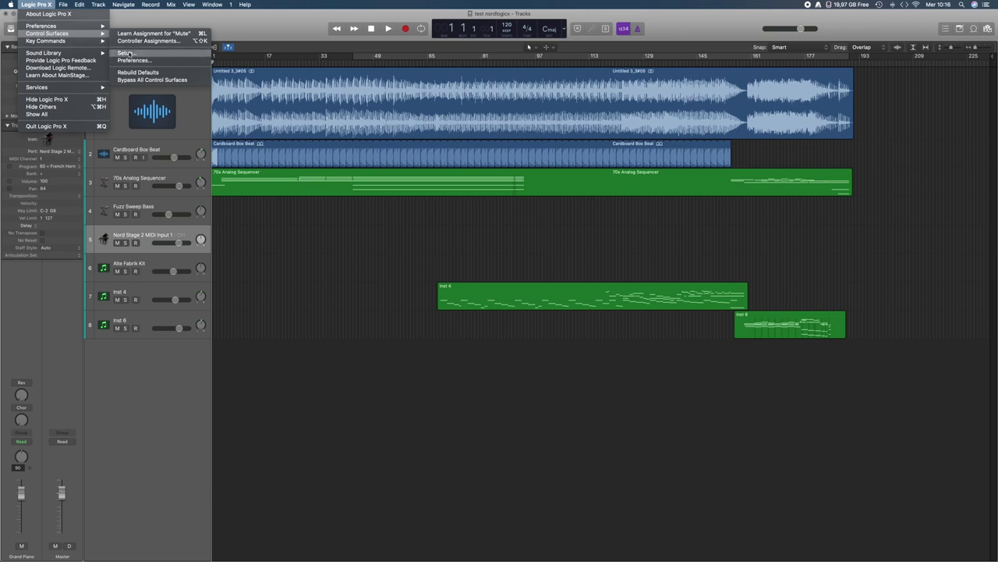
click(125, 53)
Check the options for adding a control surface, inspect the Mackie Control device's port settings and close the setup window
click(372, 25)
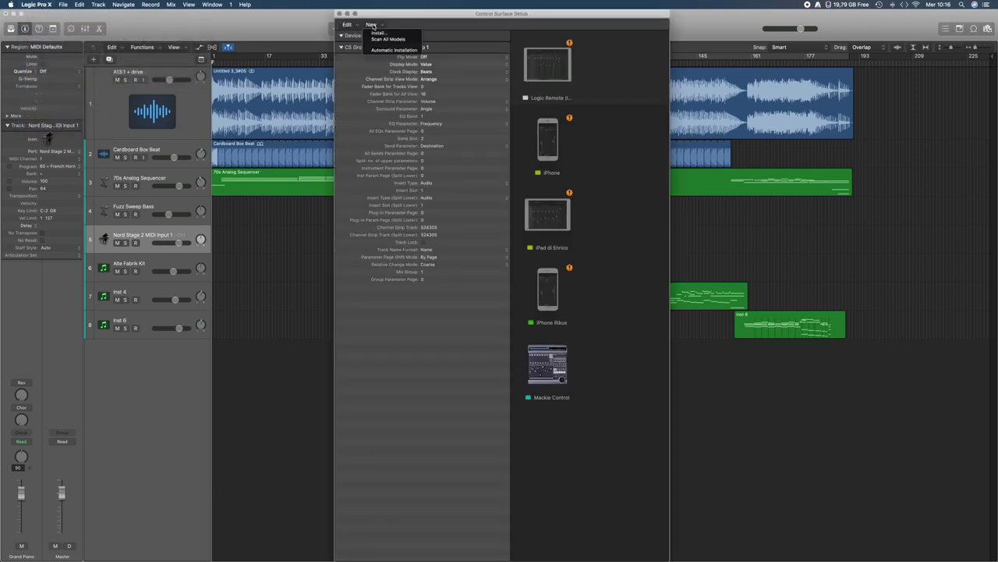
click(641, 387)
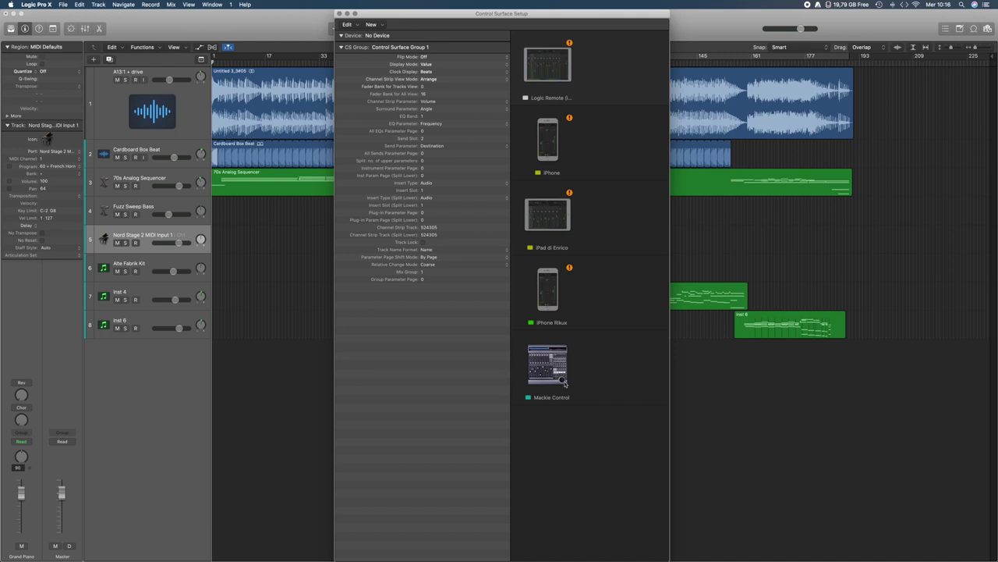
click(547, 369)
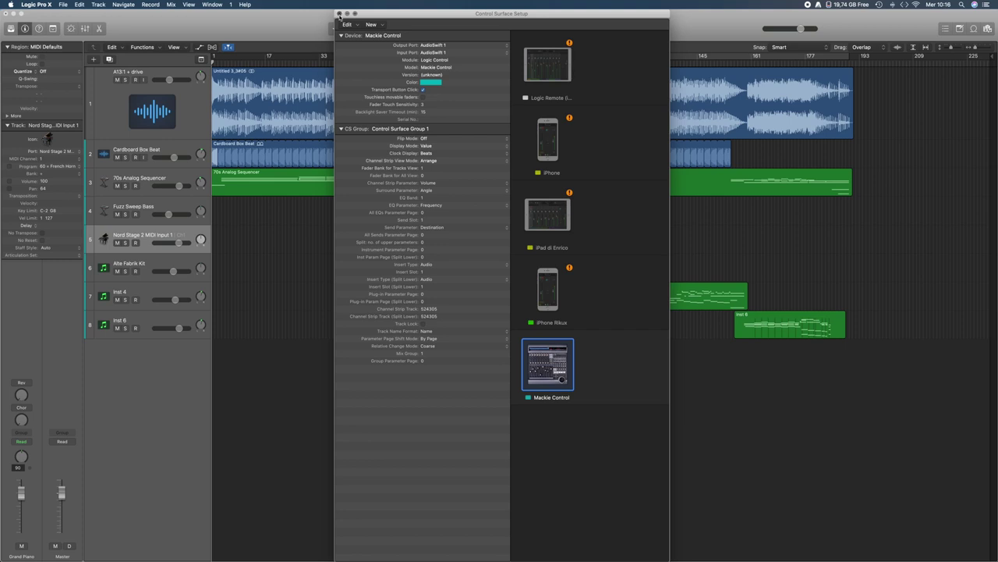
click(340, 14)
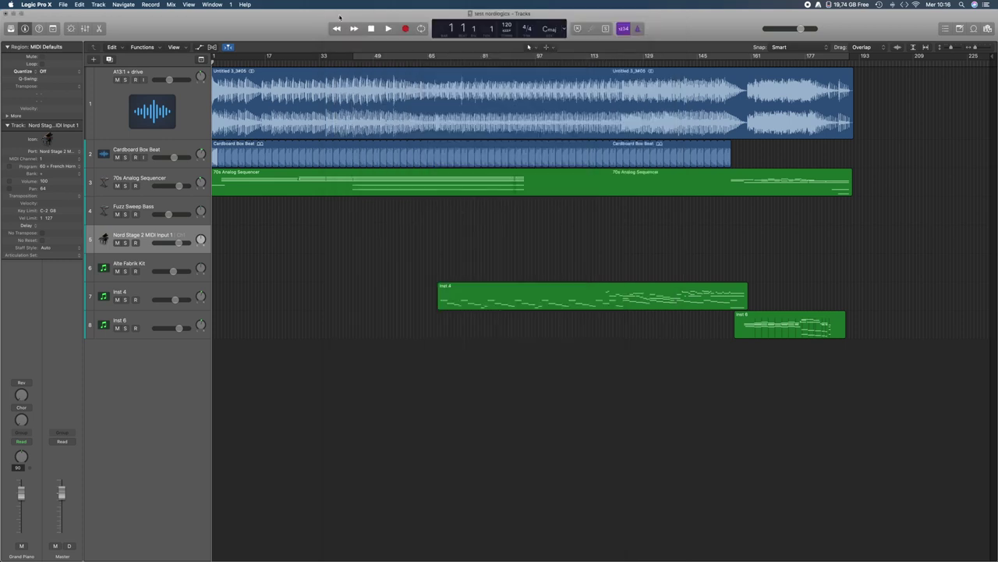
Show AudioSwift's Console and Trackpad windows, and move the Trackpad window slightly up and away from the Console
click(818, 6)
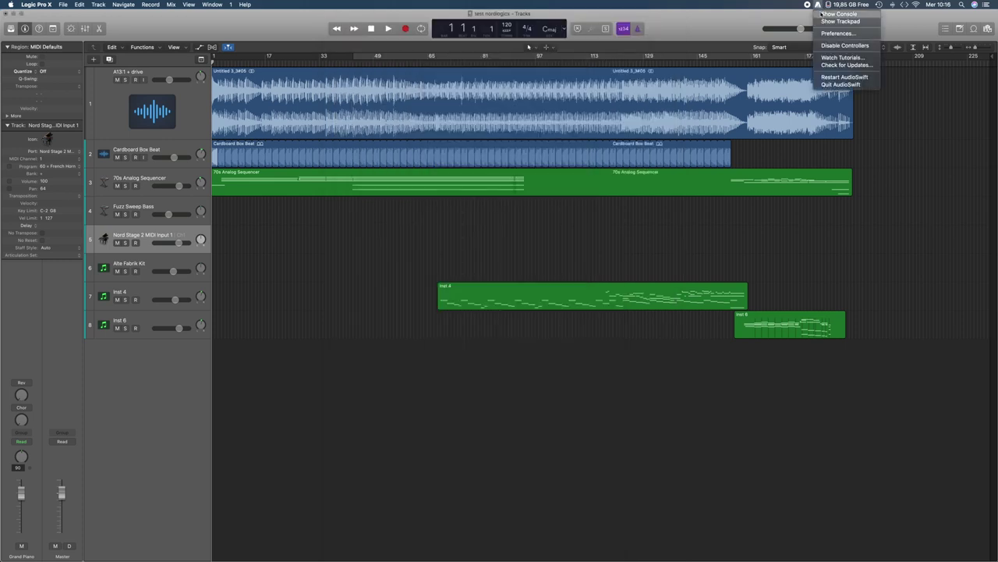
click(826, 14)
click(818, 6)
click(827, 22)
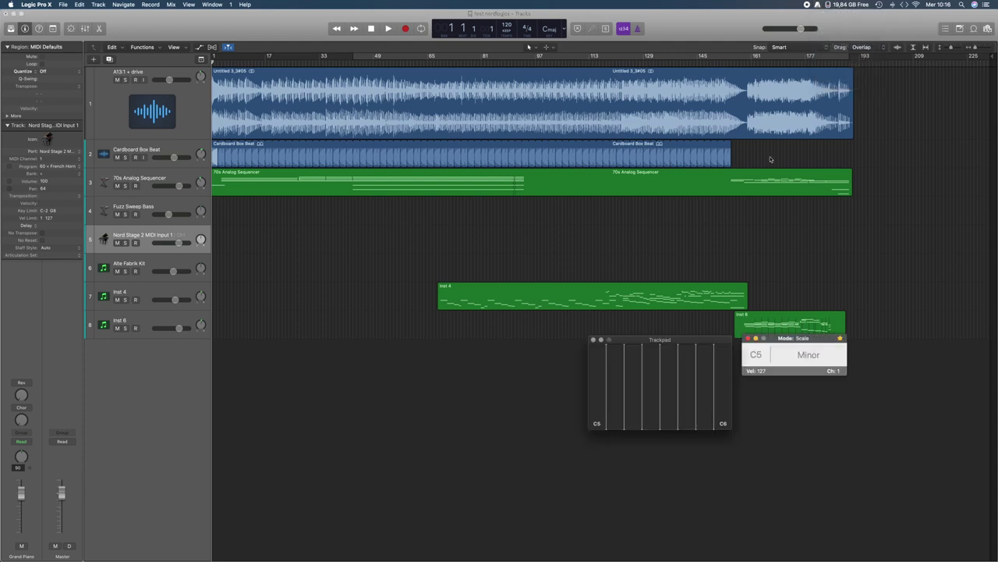
drag(707, 342, 686, 333)
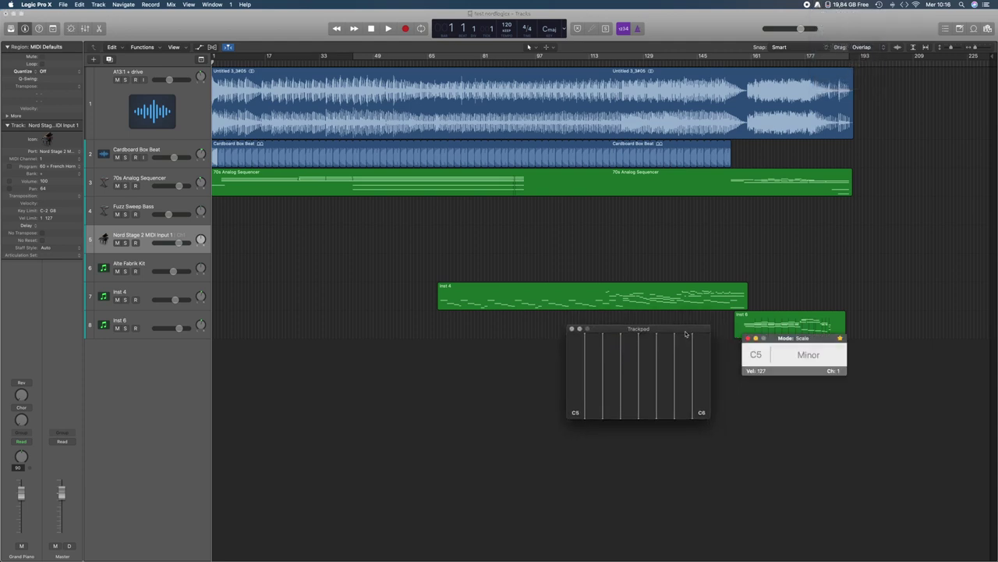
Set the AudioSwift console's controller mode to Mixer
click(799, 340)
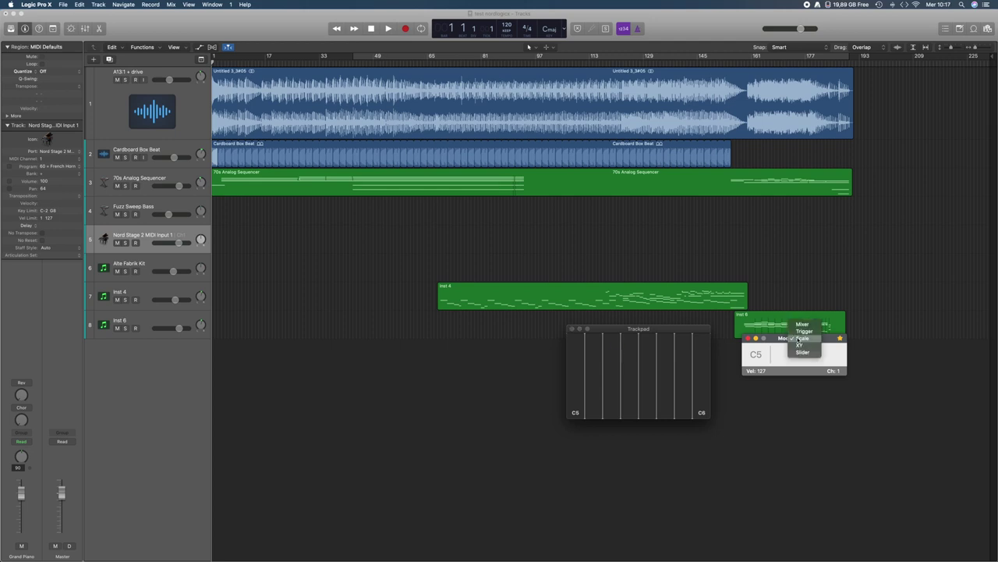
click(803, 349)
click(803, 340)
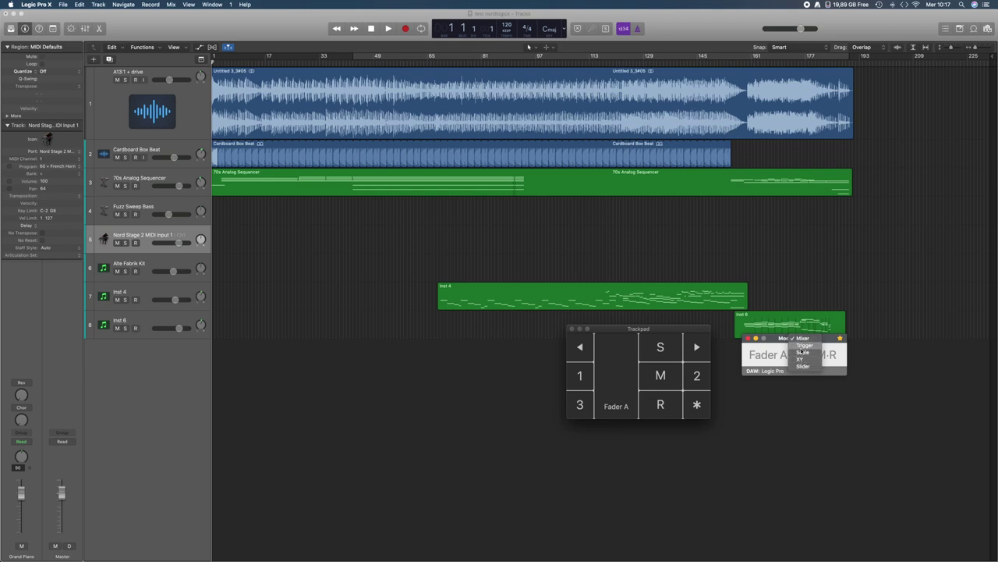
click(804, 341)
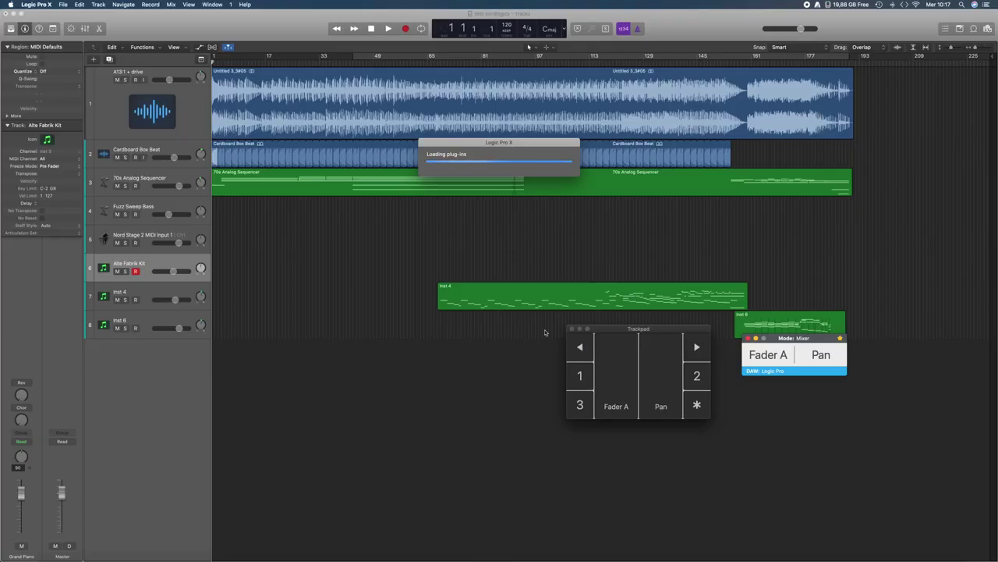
Select the A13:1 + drive track and switch AudioSwift's Mixer view to Fader A with S·M·R
key(Up)
key(Up)
key(Up)
key(Up)
key(Up)
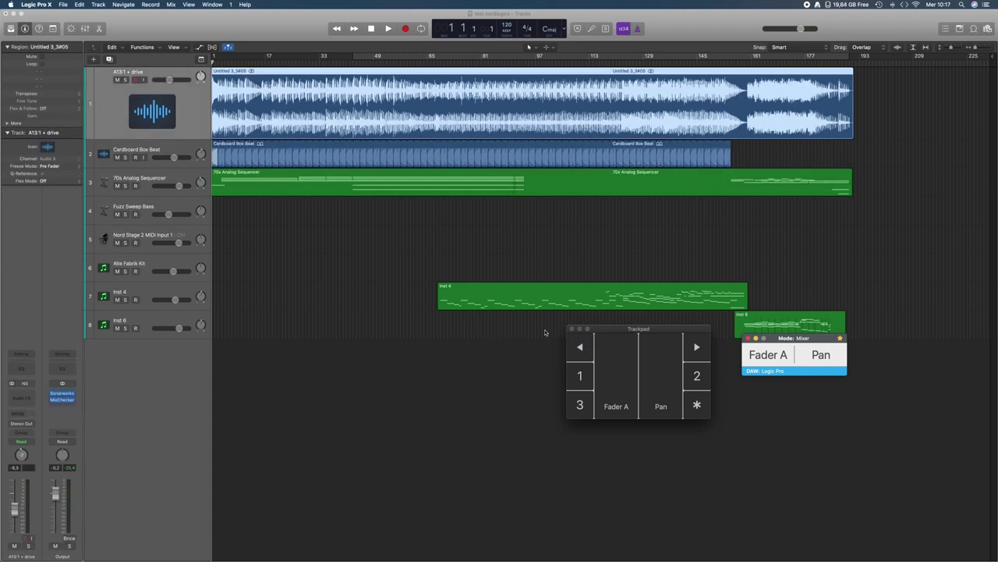
key(2)
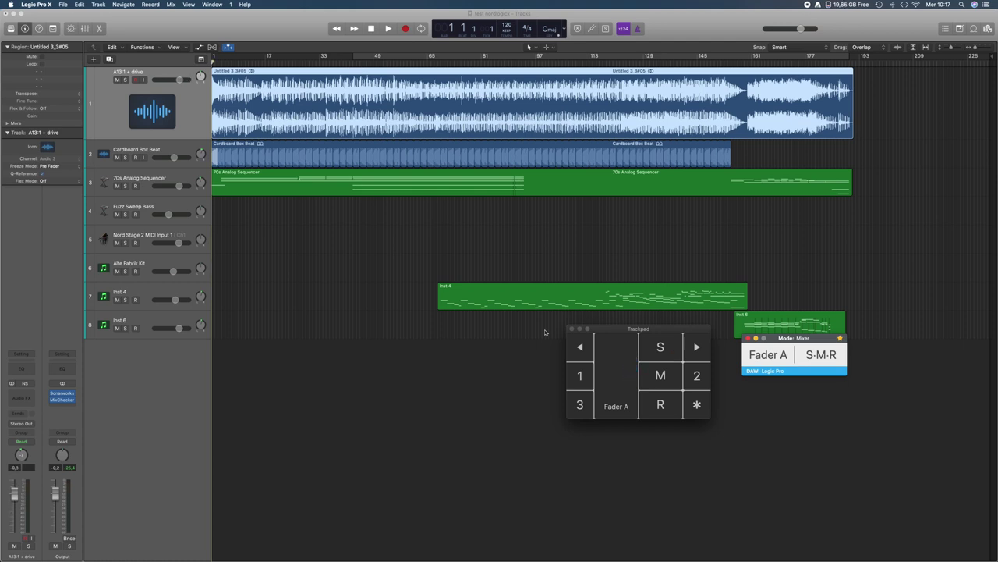
Toggle solo on and off for the A13:1 + drive track, and mute the track
key(s)
key(s)
key(m)
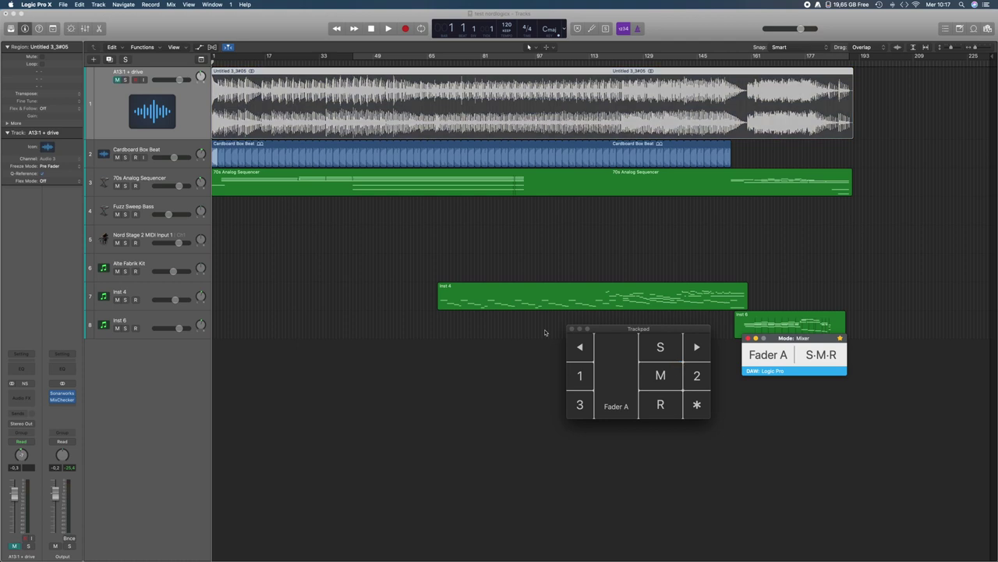
Unmute the A13:1 + drive track, and switch the Mixer view to Fader A with Pan and back to S·M·R
key(m)
key(2)
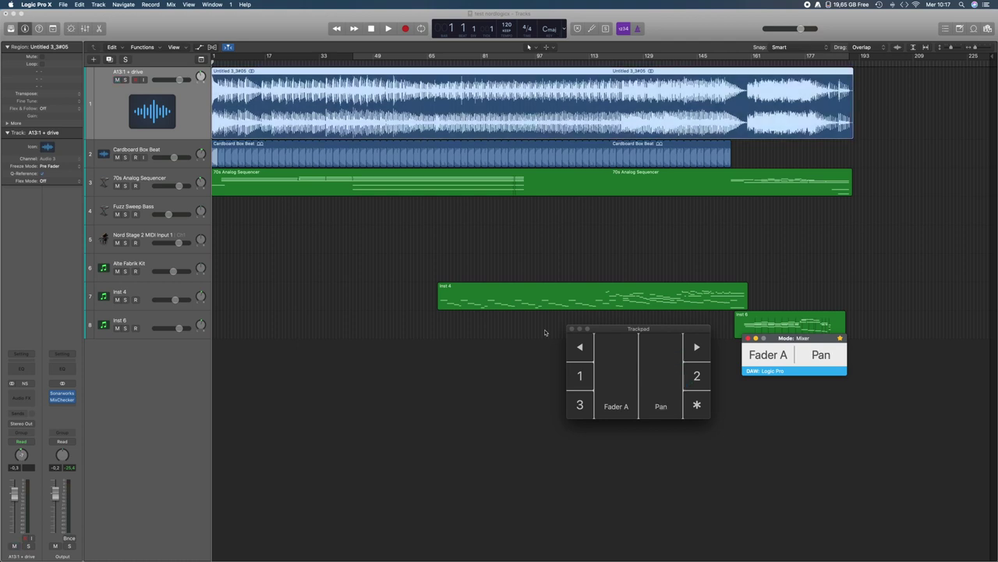
key(2)
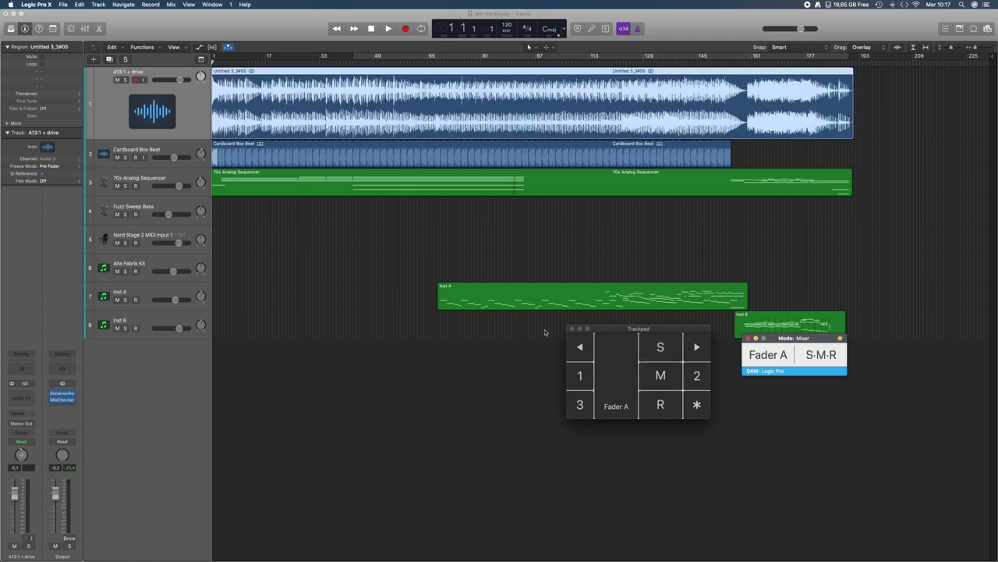
Select the 70s Analog Sequencer track and use the Mixer mode's Jog Wheel view to move the playhead to bar 68
click(660, 404)
key(2)
drag(629, 389, 671, 377)
key(2)
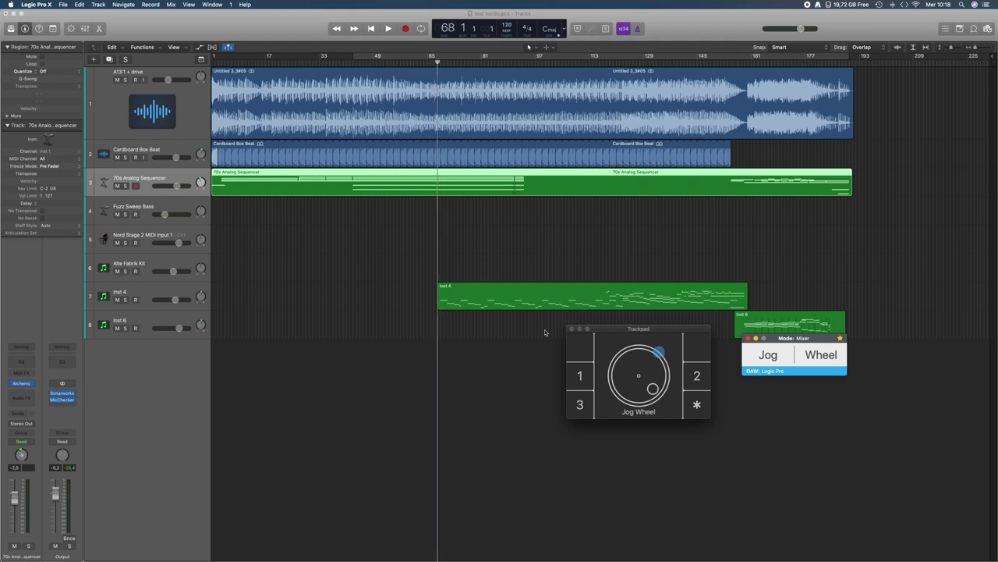
During playback, adjust volume and pan with Fader A and Pan, bringing 70s Analog Sequencer to about -3.7 dB and Cardboard Box Beat to about -4.9 dB
key(space)
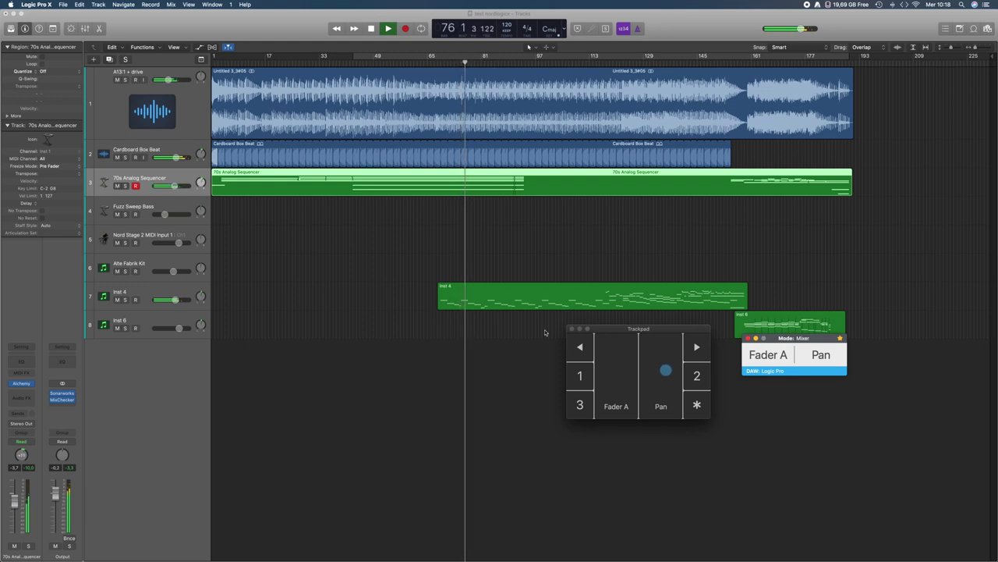
key(Up)
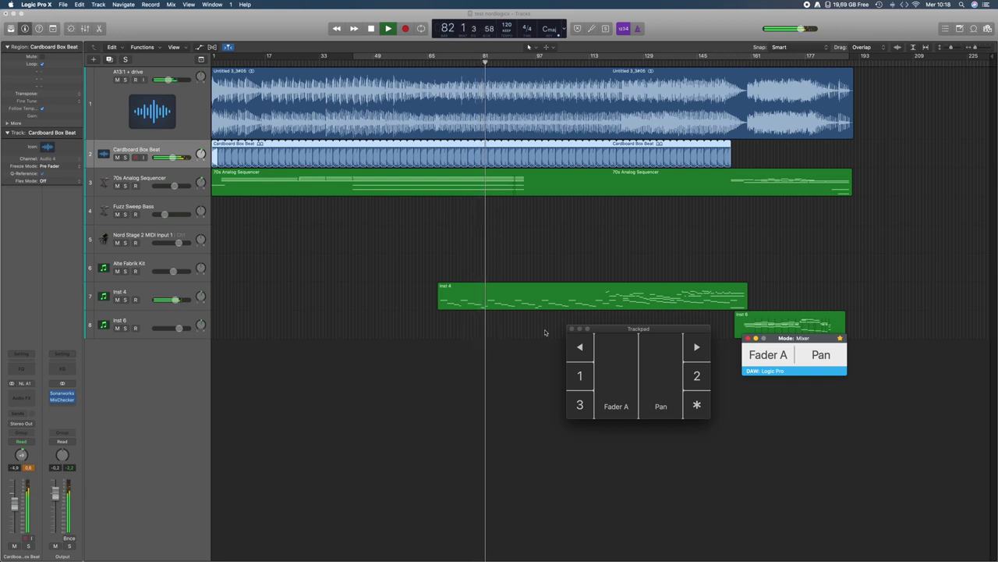
key(space)
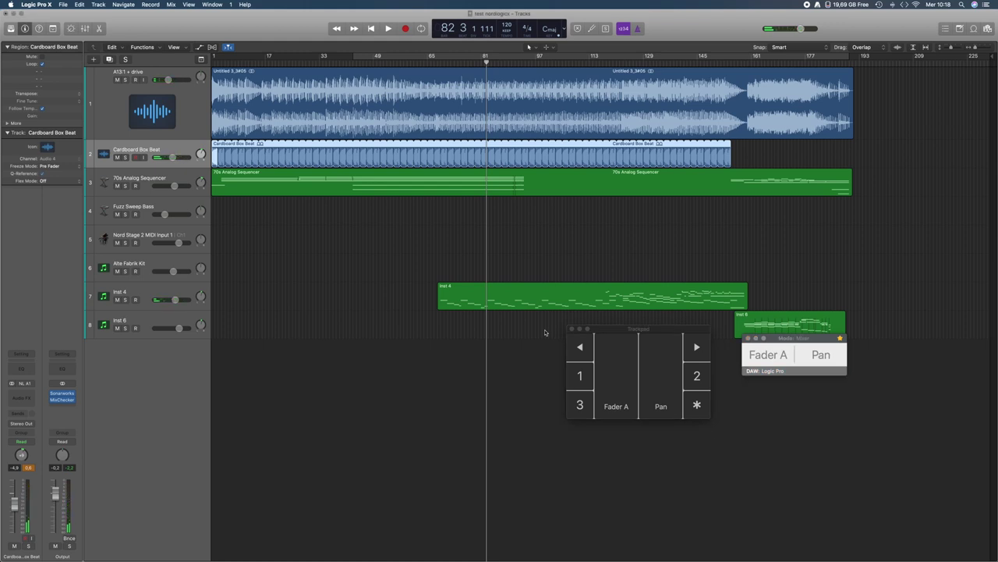
Set the AudioSwift console's controller mode to Trigger and play the Alte Fabrik Kit track with the trackpad pads
click(808, 340)
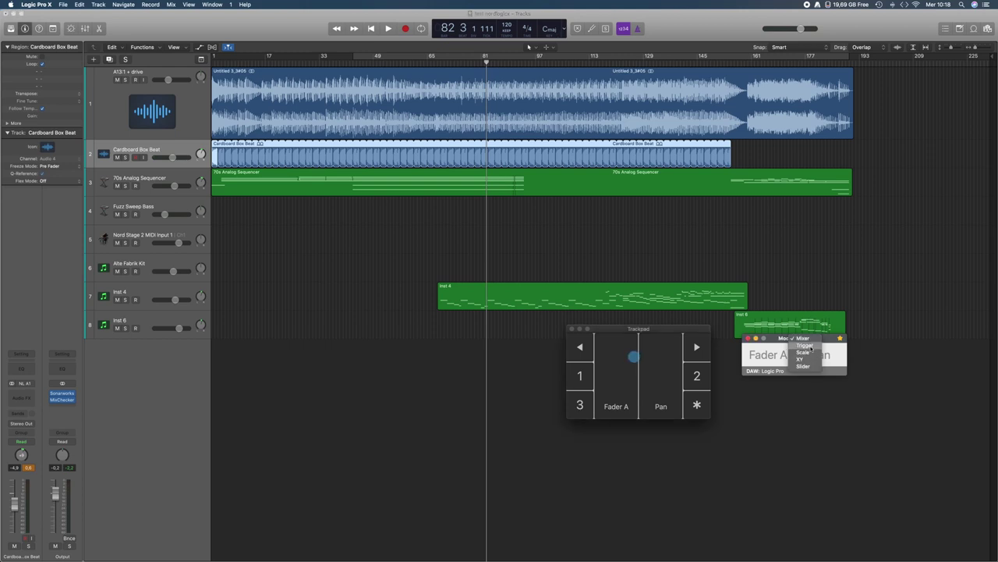
click(811, 346)
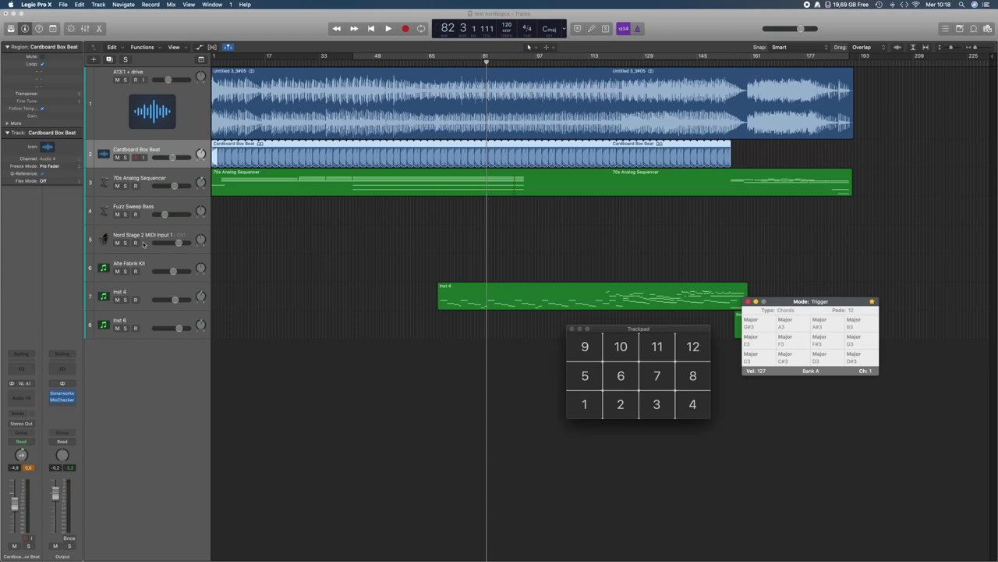
click(168, 262)
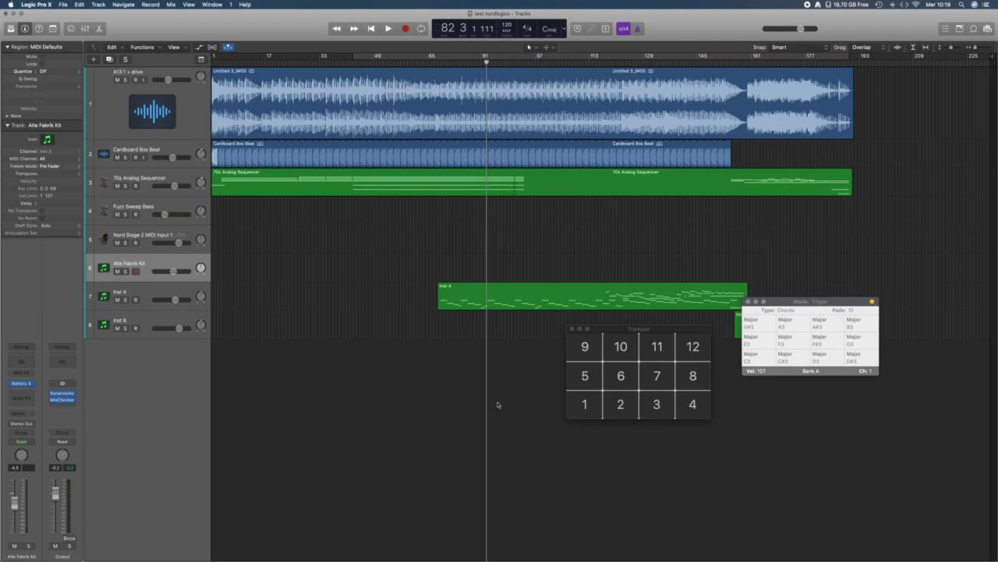
key(ctrl+a)
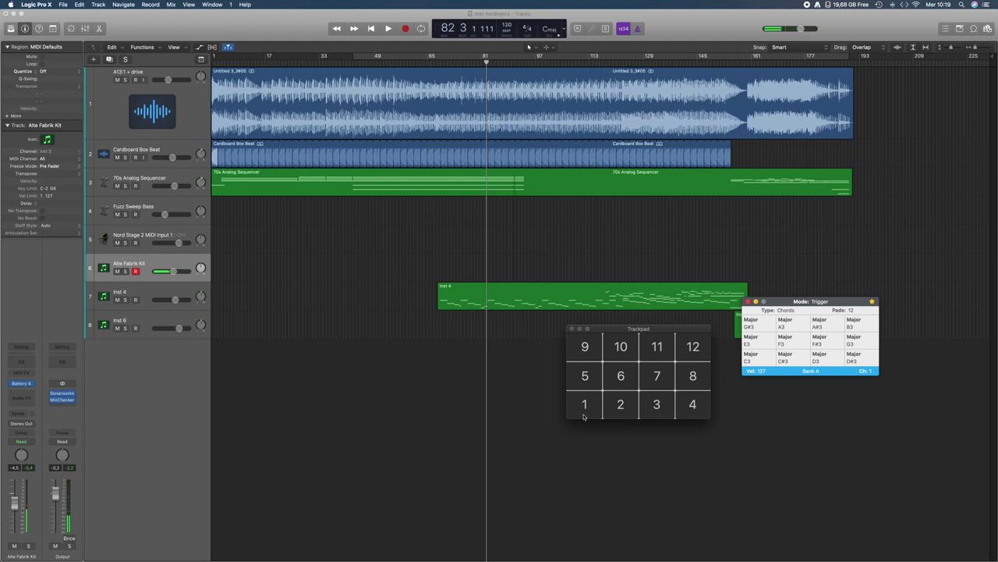
key(Escape)
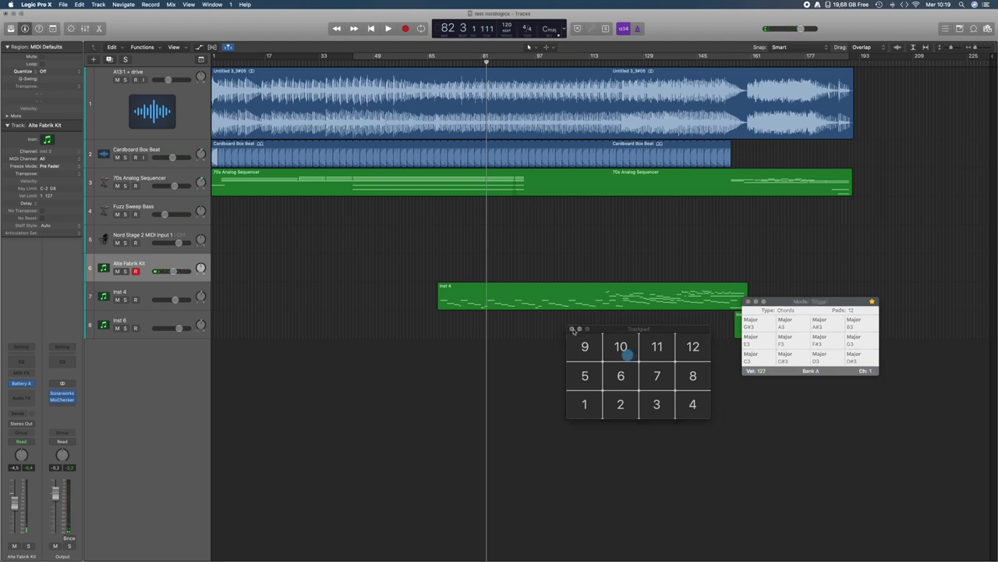
Close the Trackpad window and set the AudioSwift console's controller mode to Scale
click(572, 329)
click(817, 301)
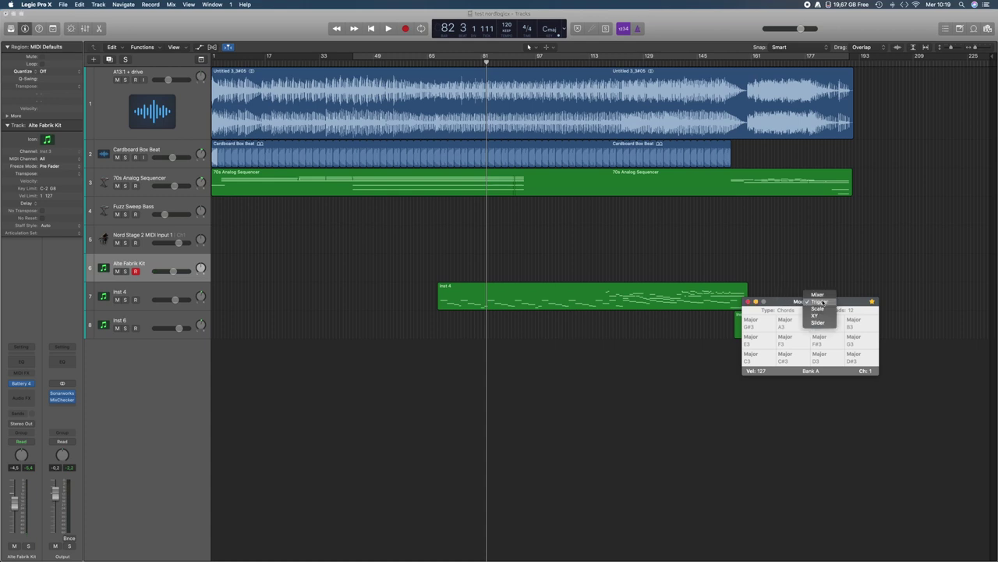
click(819, 309)
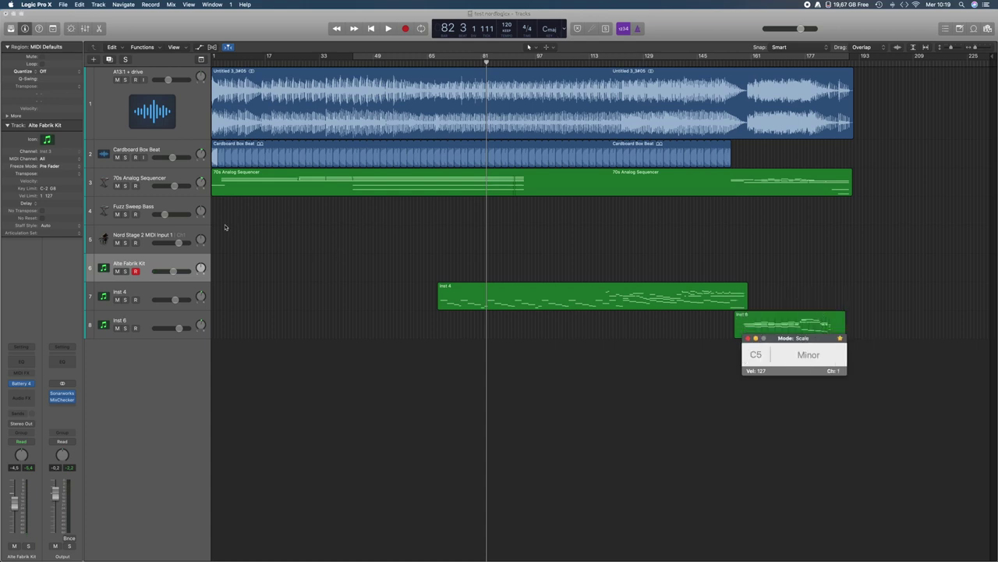
Select the Fuzz Sweep Bass track and open its Alchemy instrument, with AudioSwift's trackpad control enabled
click(160, 208)
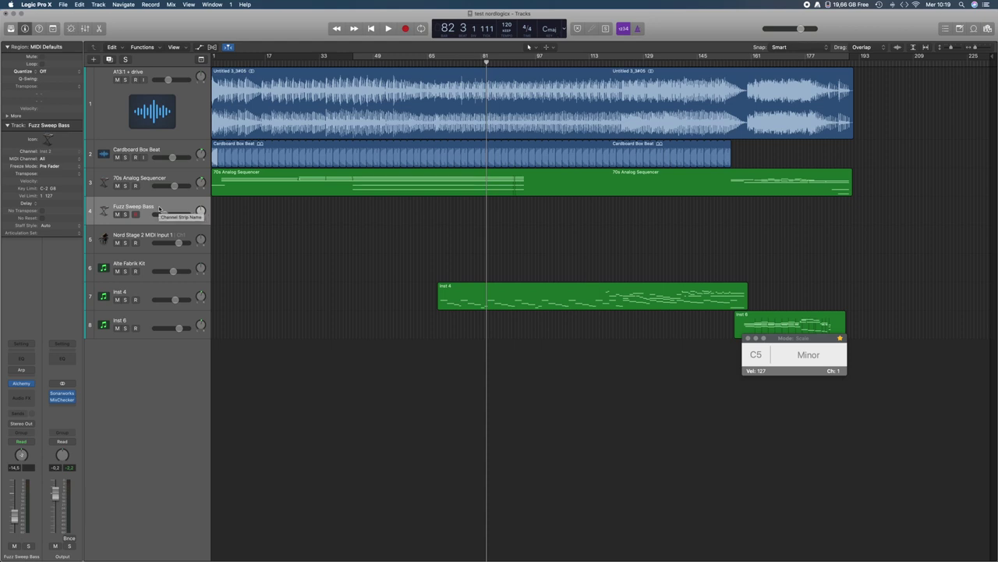
click(20, 384)
click(20, 384)
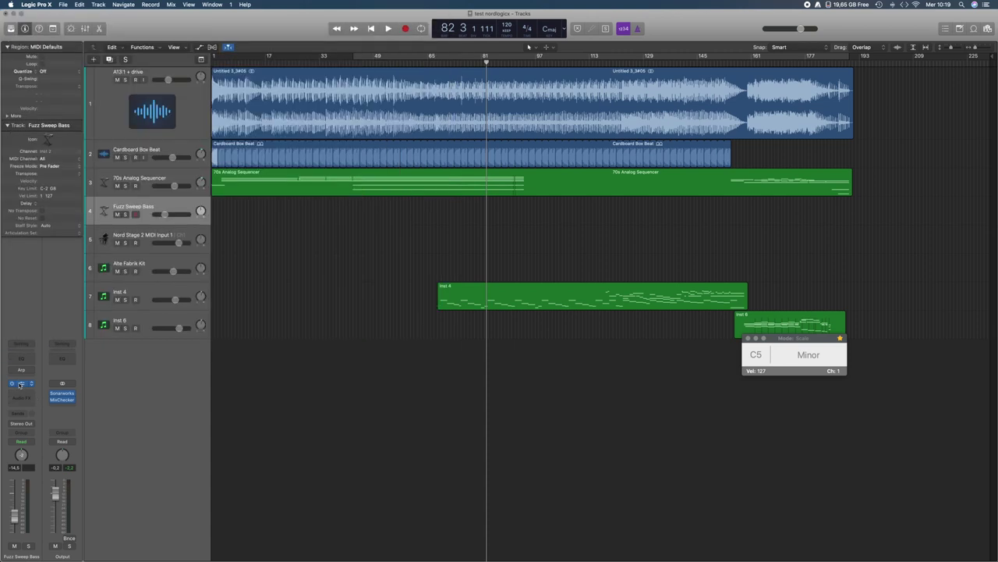
click(21, 384)
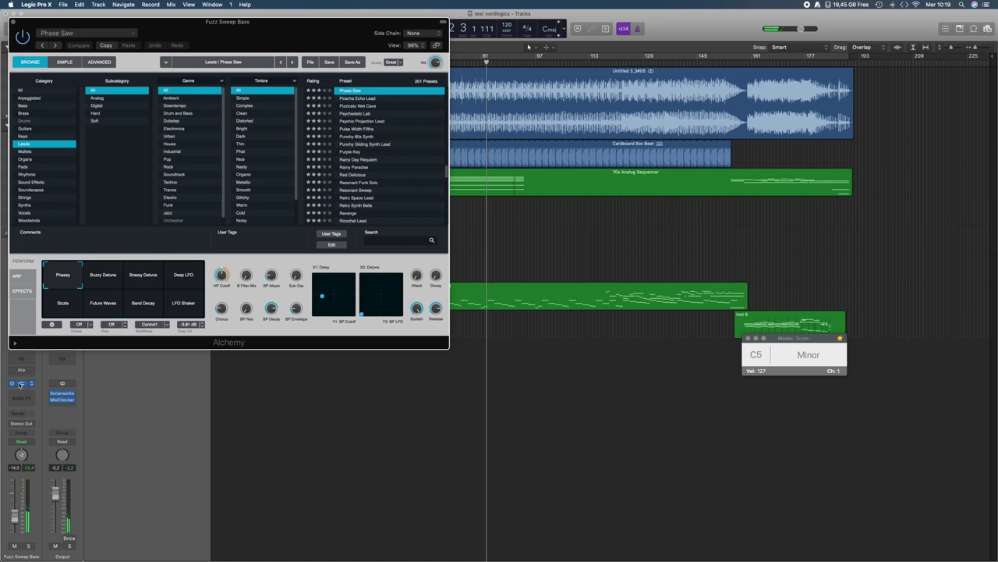
click(20, 385)
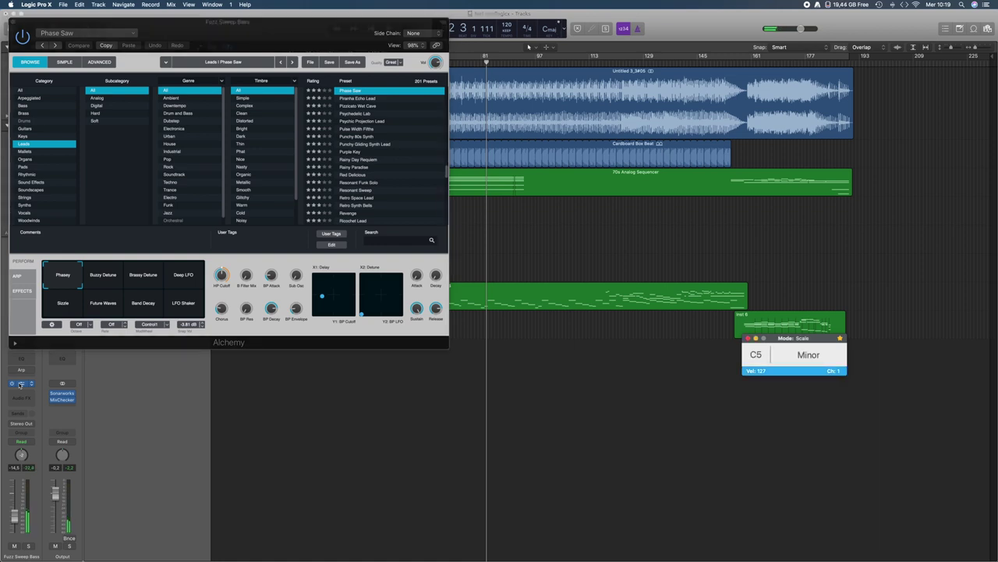
Show AudioSwift's Trackpad window and play the Fuzz Sweep Bass track in the C5 Minor scale over the project's playback
click(818, 5)
click(827, 21)
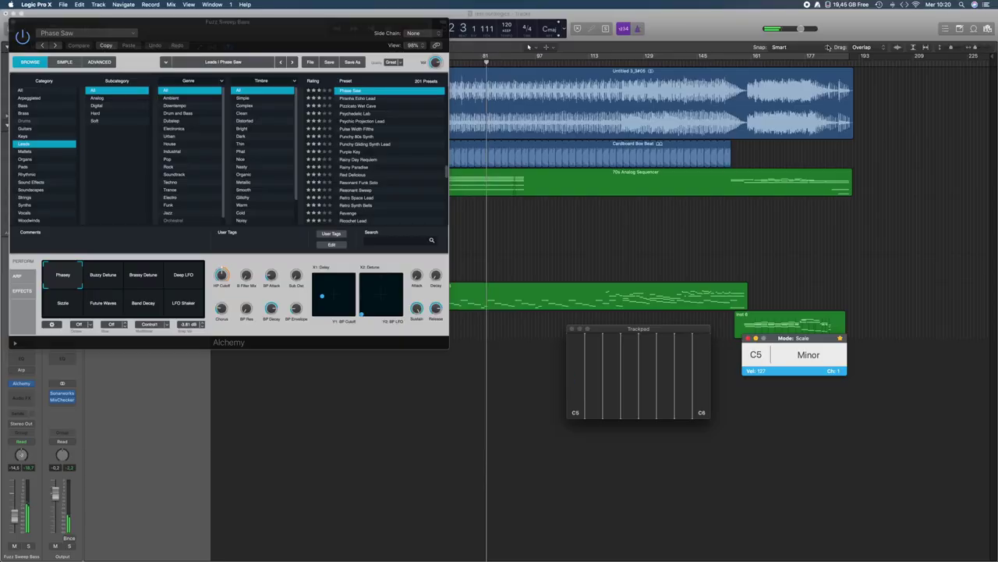
key(Escape)
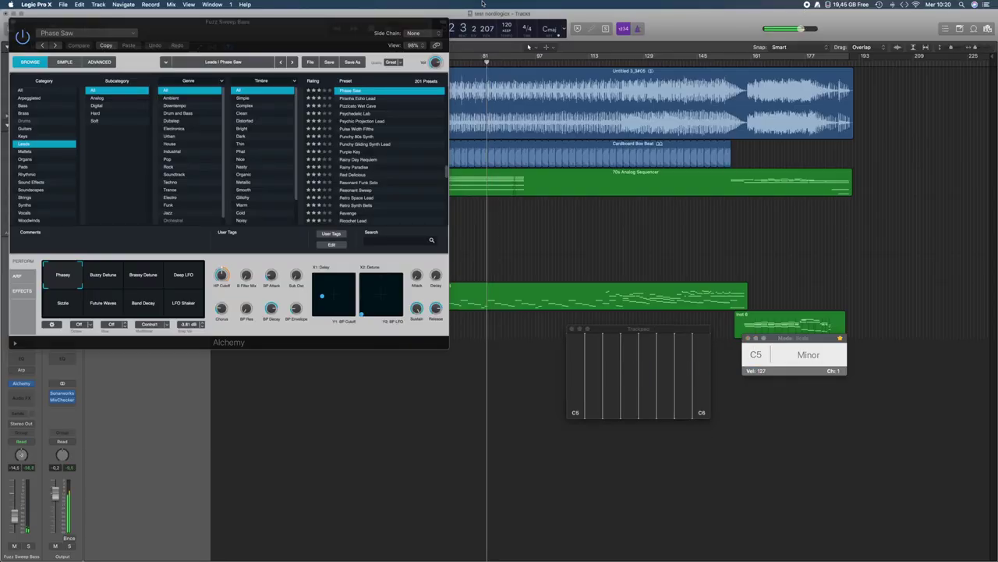
key(Escape)
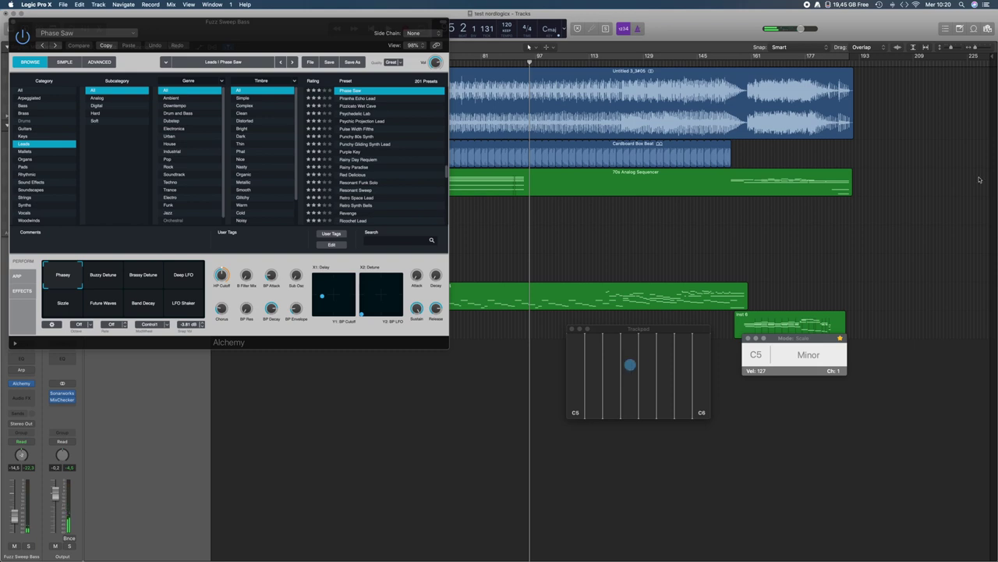
Examine the tonic note and scale type settings of AudioSwift's Scale mode
click(755, 355)
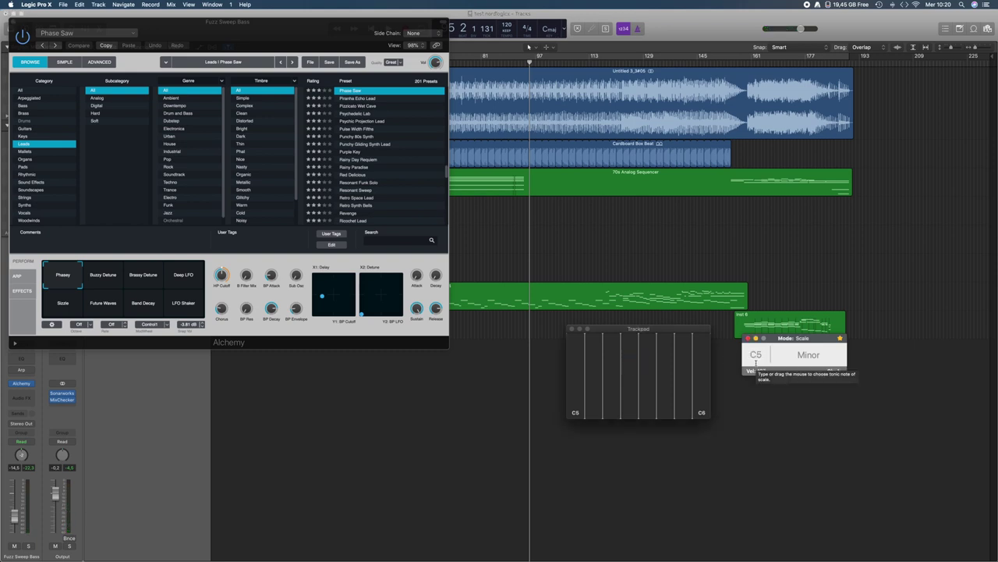
click(814, 357)
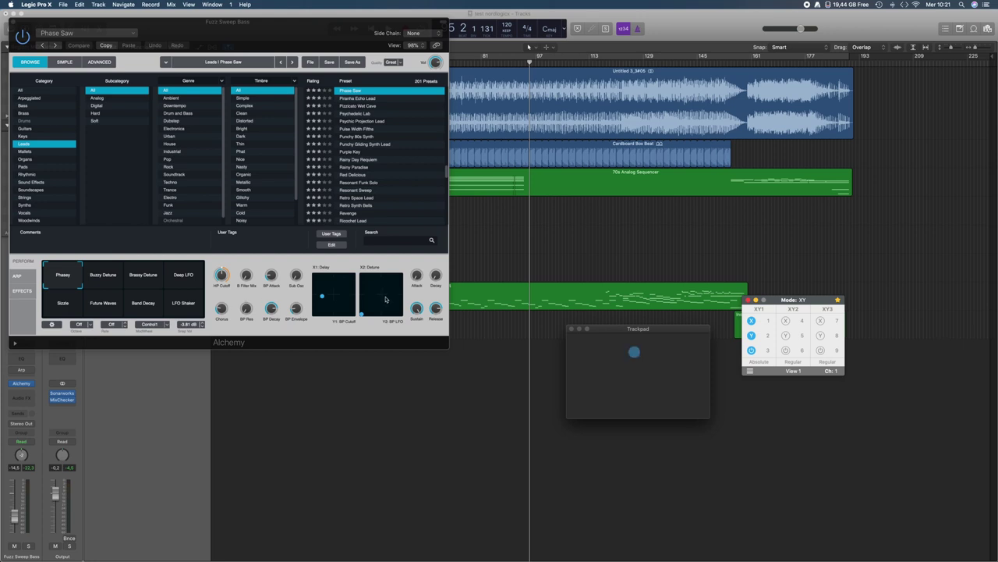
Try the XY1 controller on the trackpad in XY mode's View 1, and switch through View 2 and View 3 to View 4
key(ctrl+a)
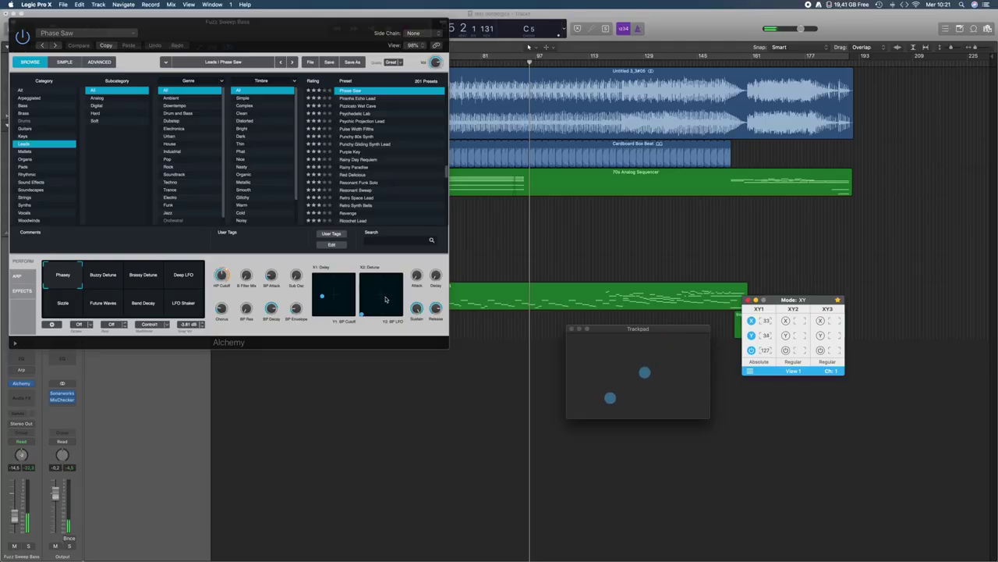
key(Escape)
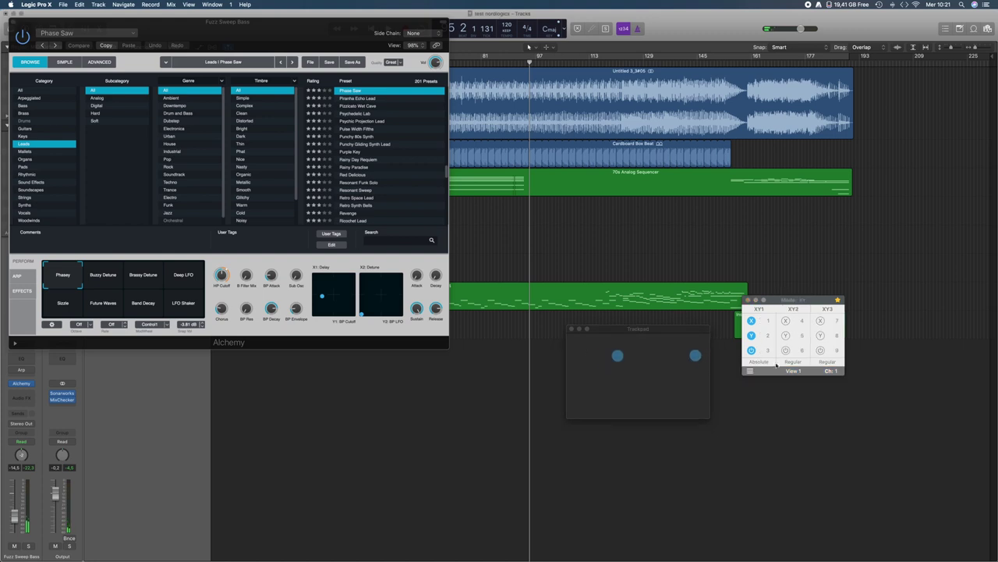
click(791, 375)
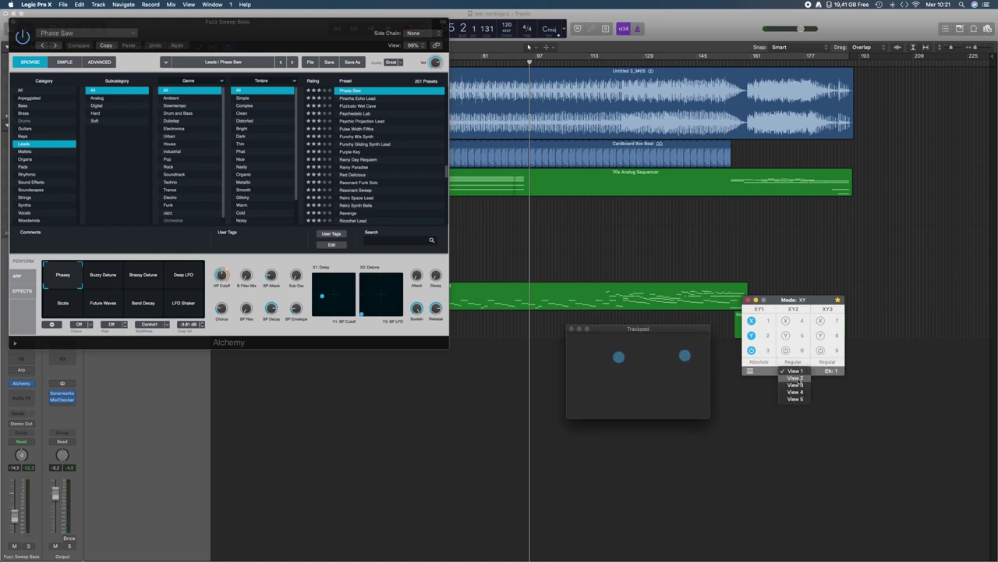
click(798, 379)
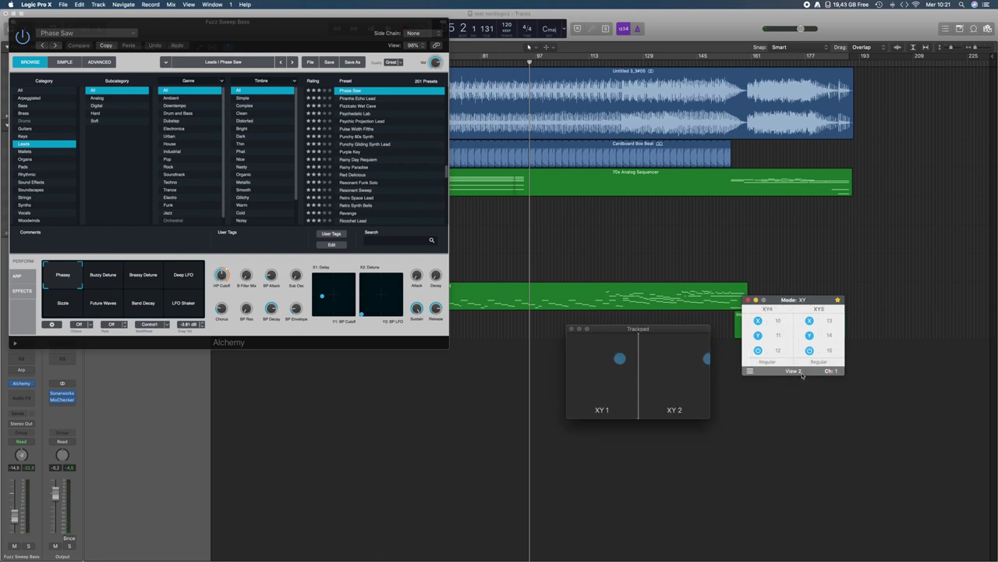
click(803, 376)
click(801, 383)
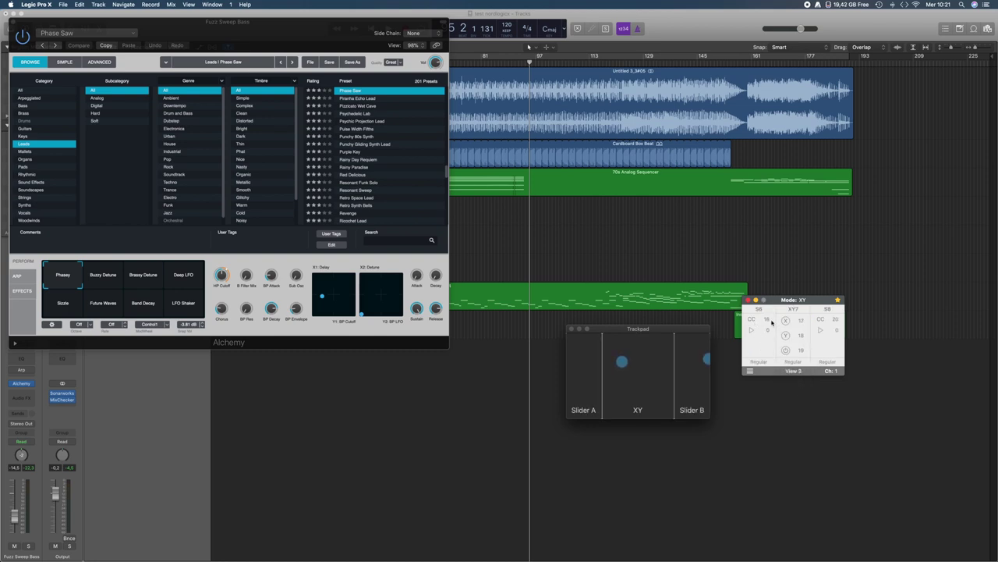
click(792, 373)
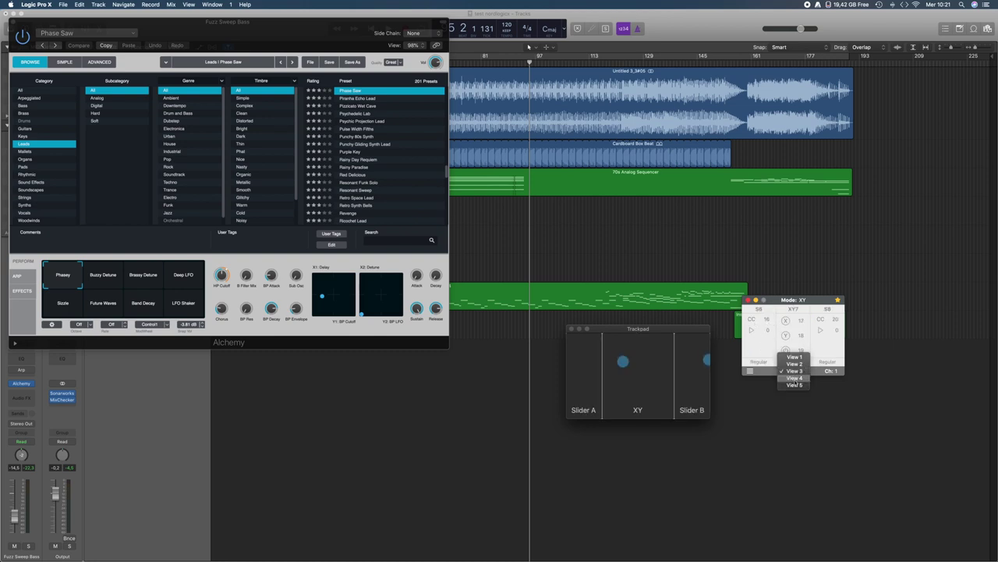
click(796, 382)
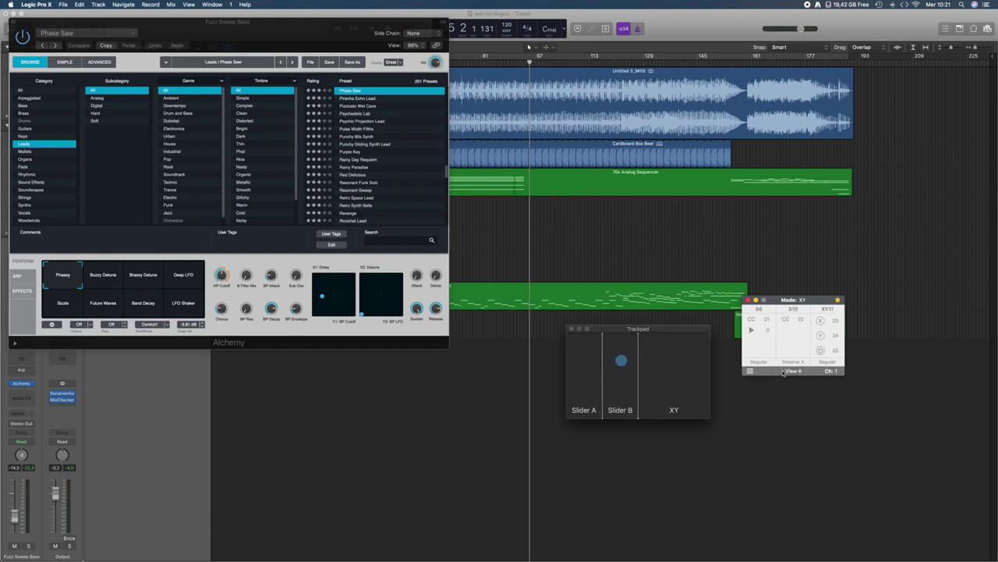
Set AudioSwift's controller mode to Slider and select the Nord Stage 2 MIDI Input 1 track
click(791, 310)
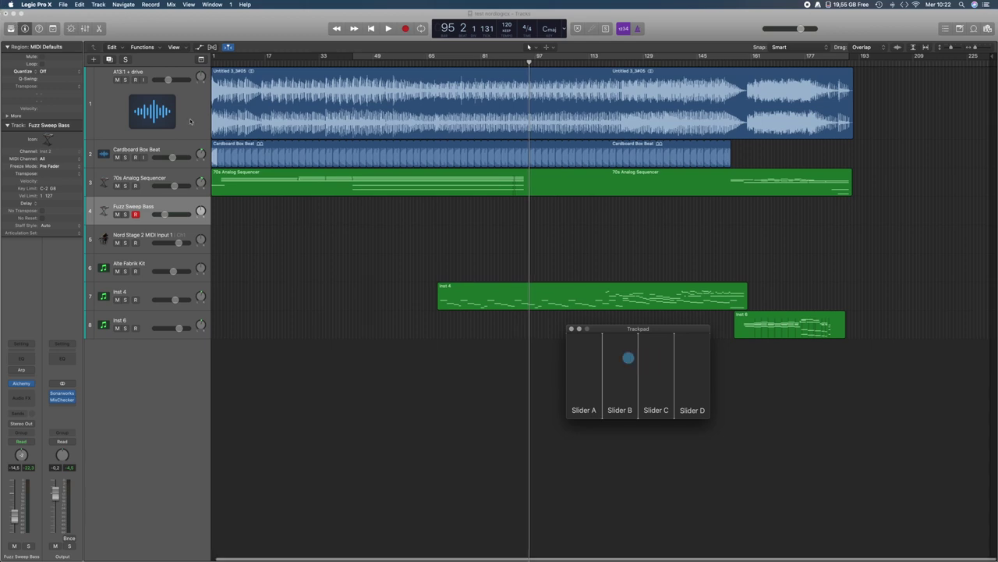
click(163, 234)
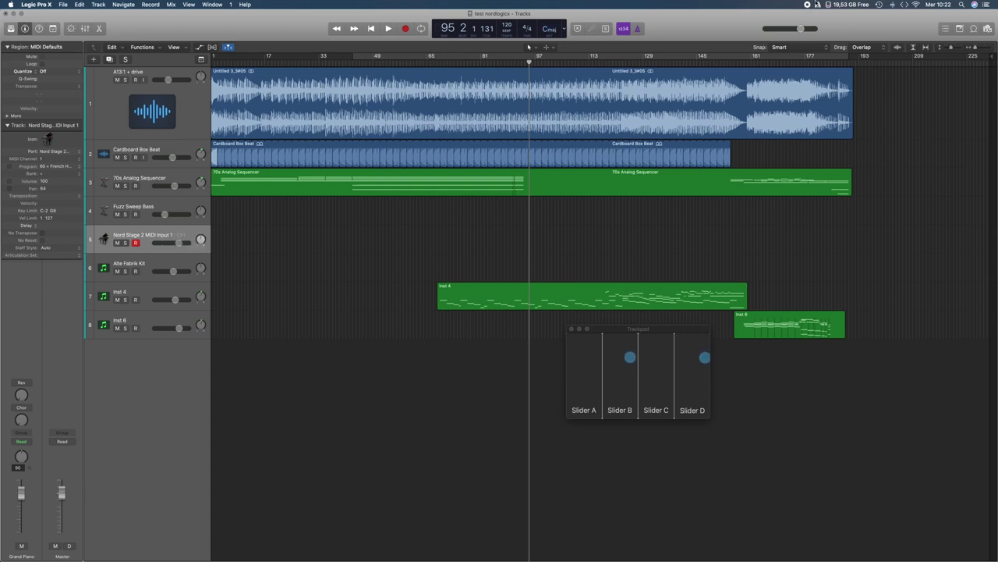
Show AudioSwift's Console and set its controller mode to Scale to play the Nord Stage 2 MIDI Input 1 track from the trackpad
click(818, 5)
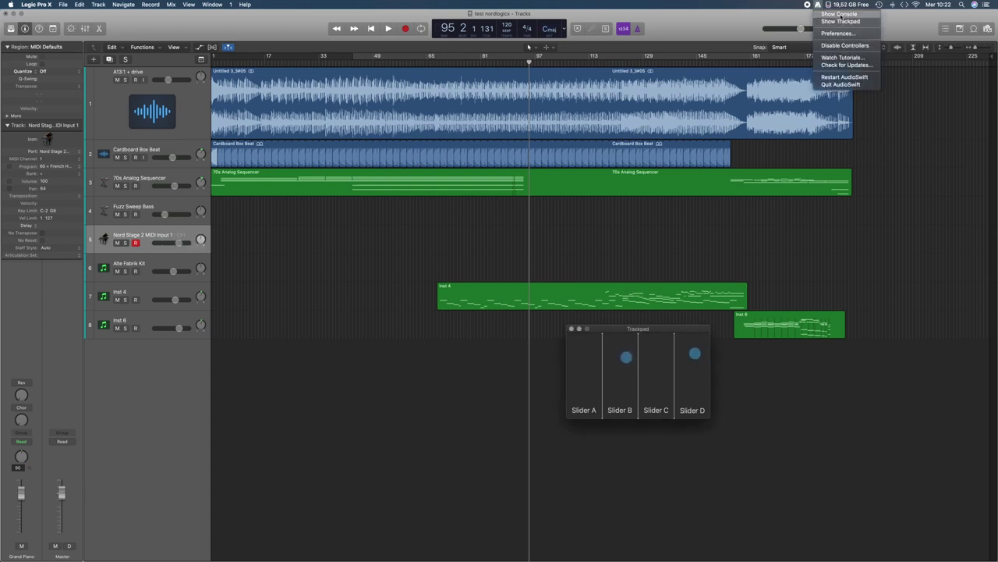
click(840, 15)
click(816, 314)
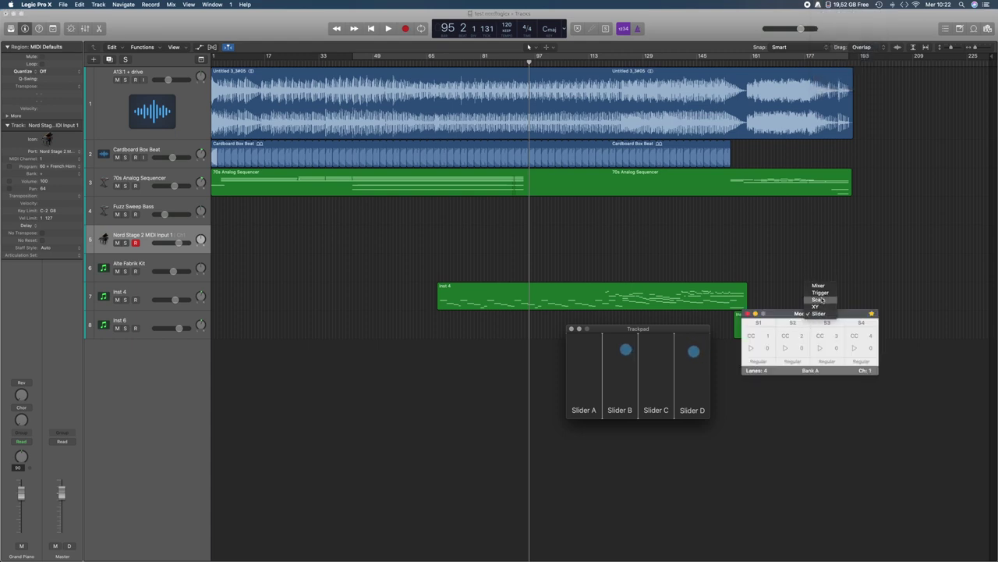
click(821, 300)
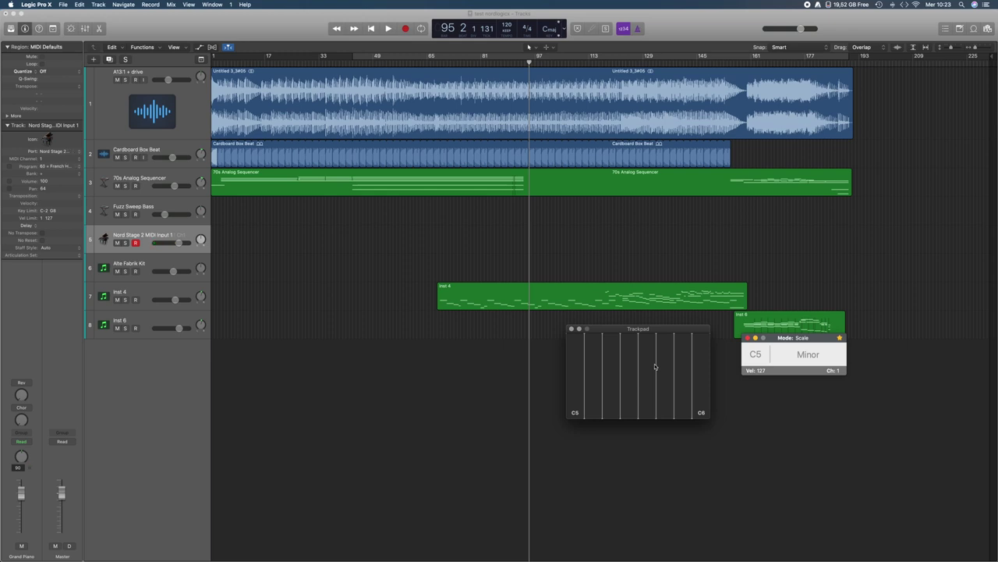
key(ctrl+a)
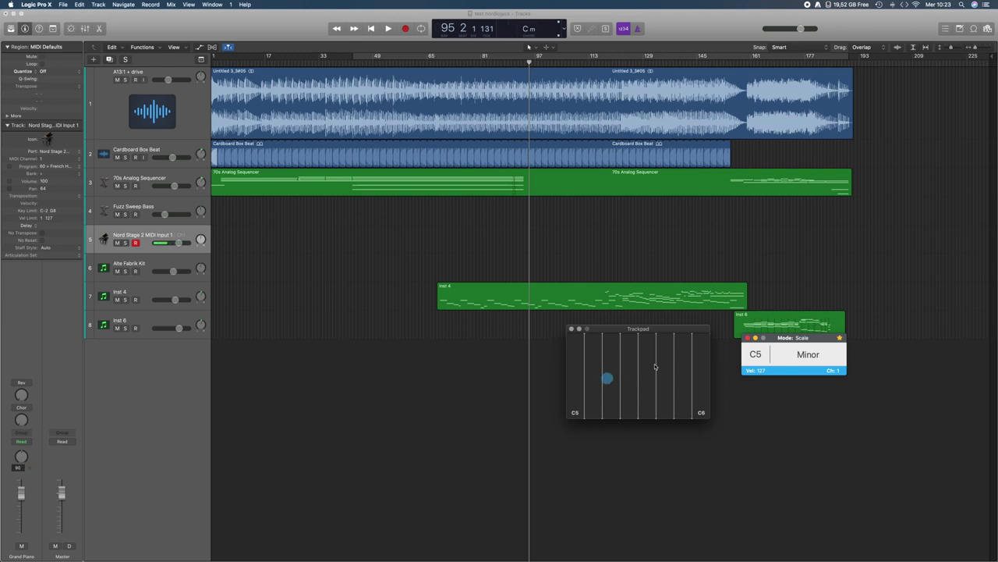
Start the song's playback and play notes of the C5 Minor scale over it on the trackpad with the Nord Stage 2 MIDI Input 1 track
key(space)
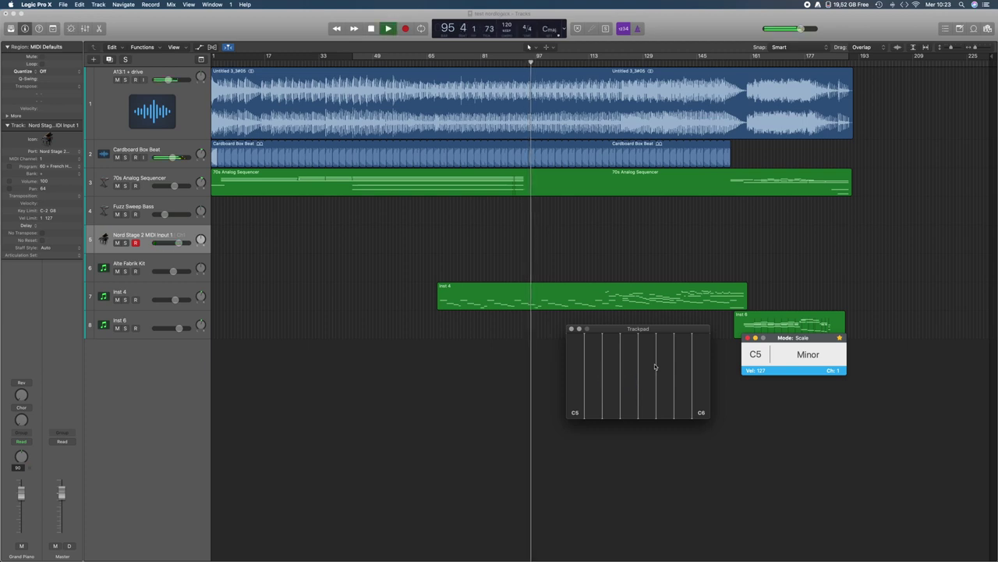
click(655, 367)
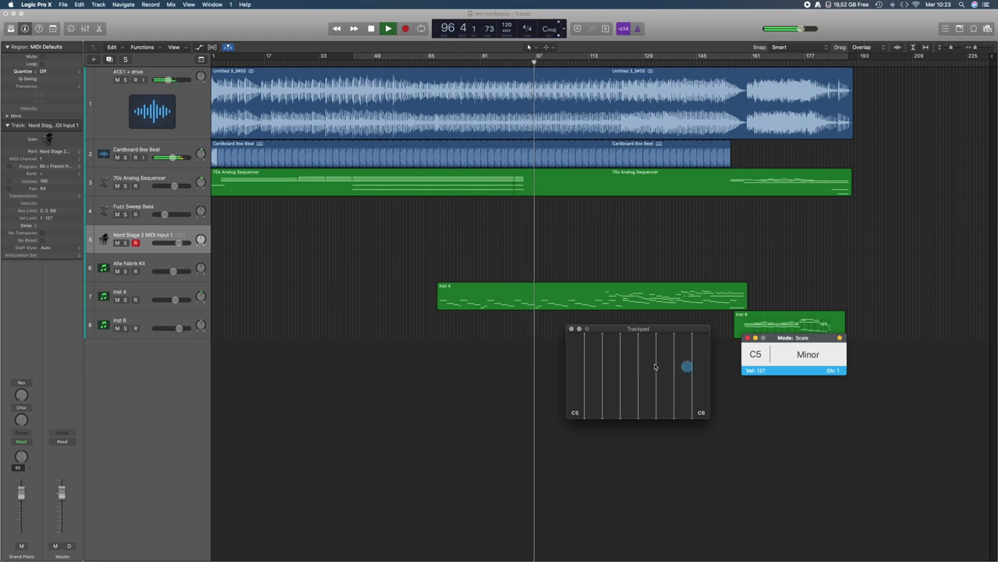
click(655, 367)
click(655, 367)
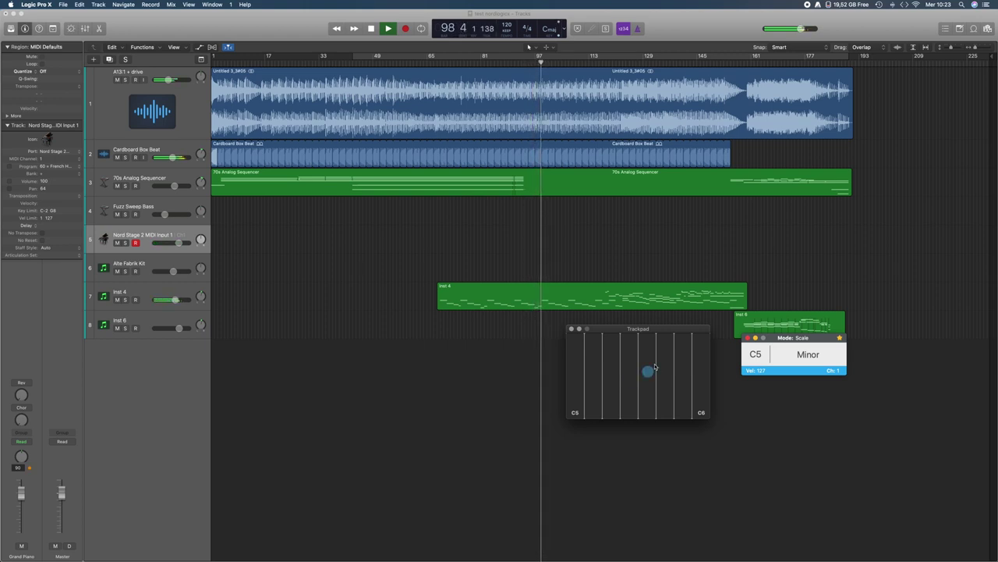
click(655, 366)
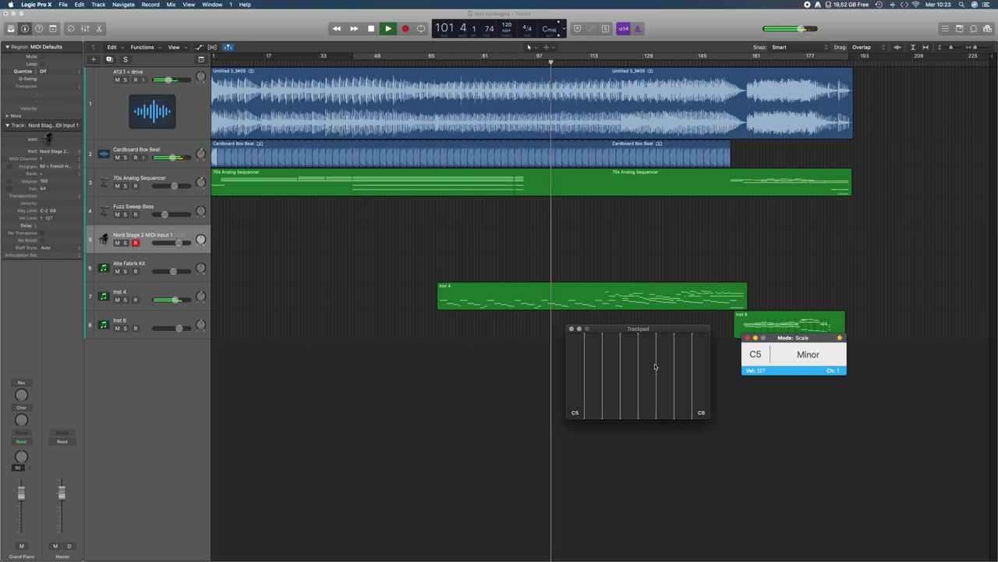
click(655, 366)
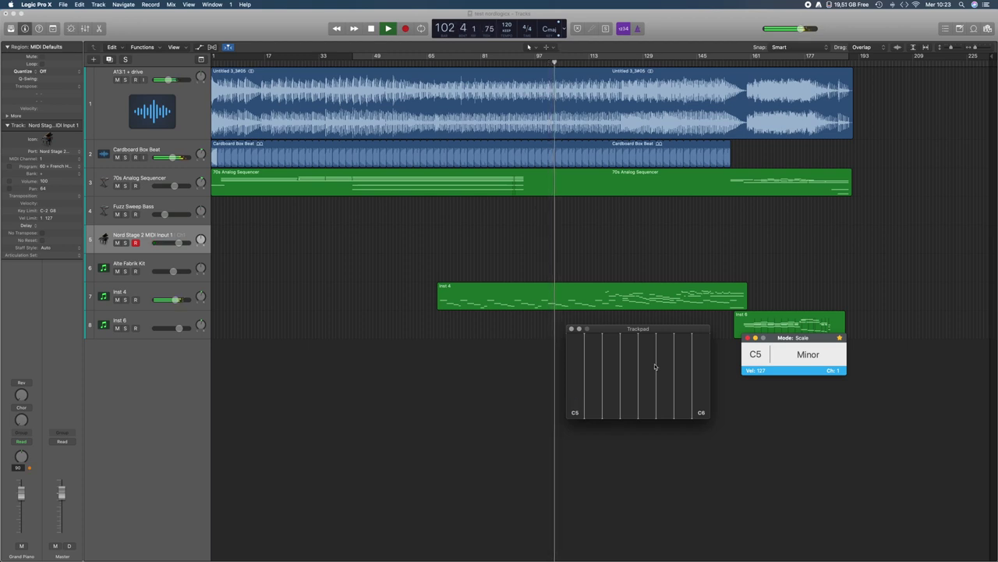
click(655, 366)
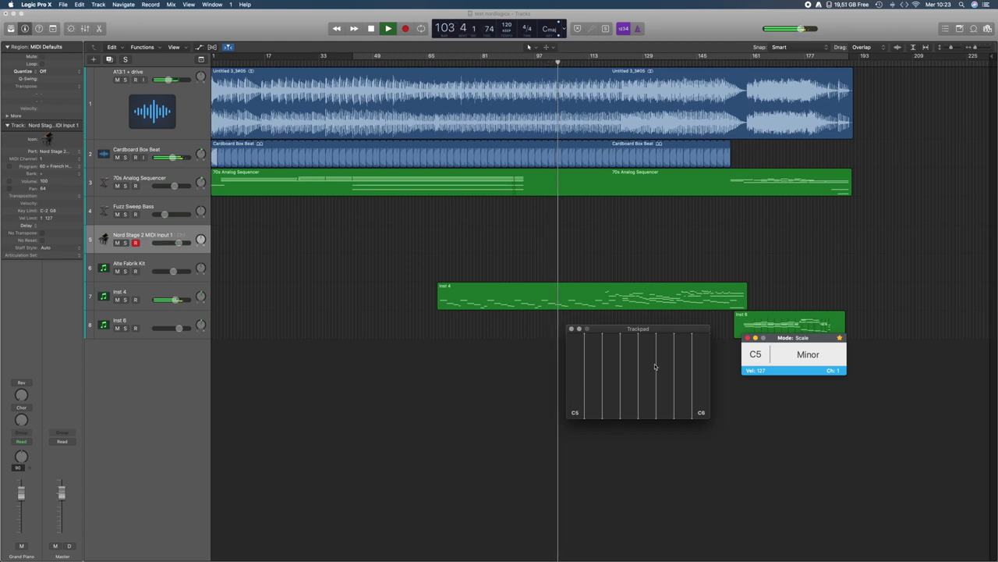
click(655, 366)
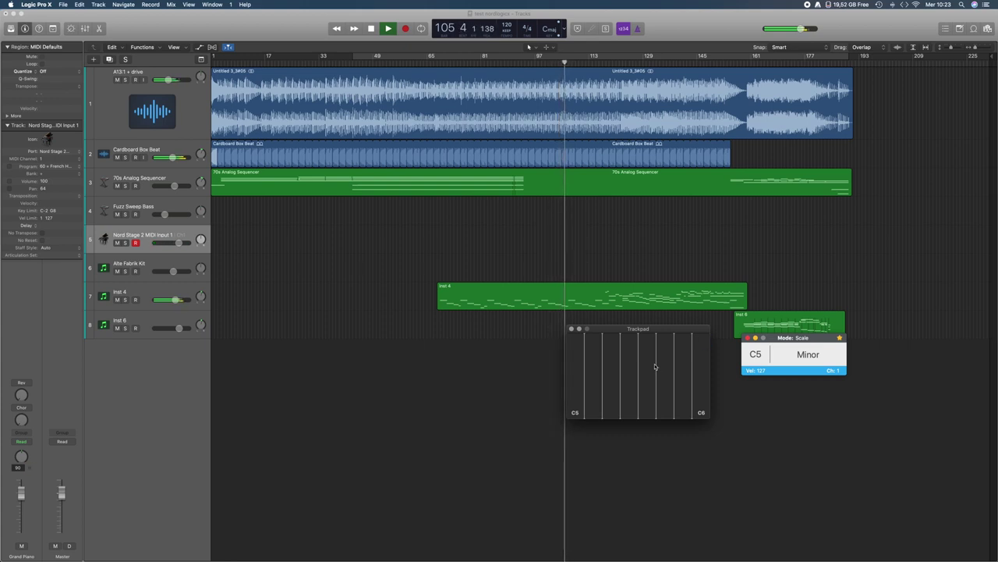
click(656, 367)
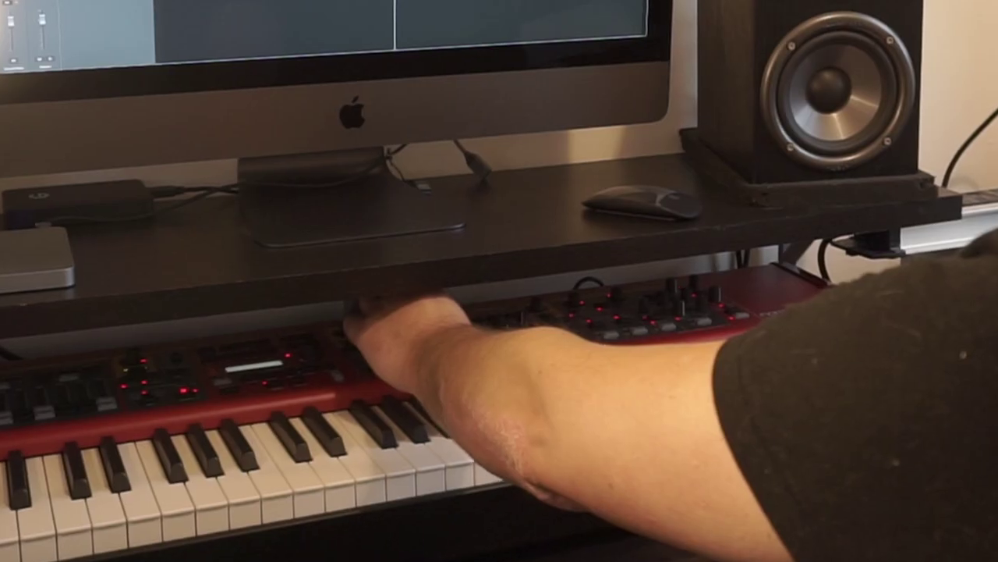